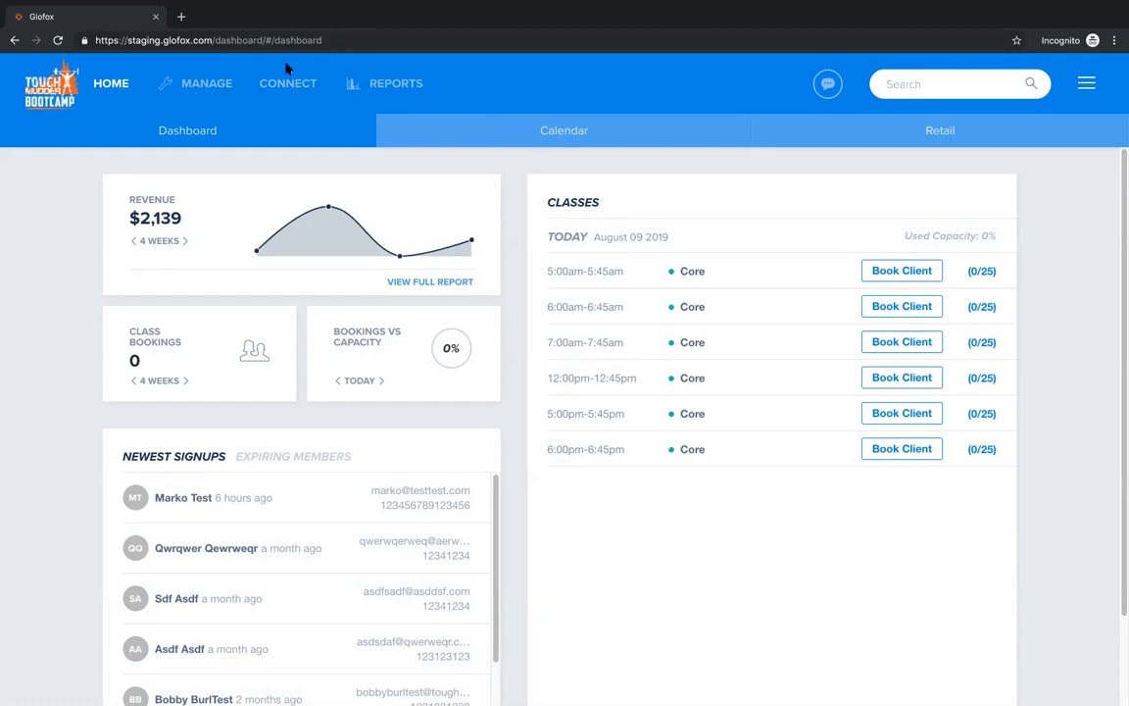
Step: Create a new membership in the memberships section and name it "Unlimited Membership"
left_click(209, 87)
left_click(1078, 133)
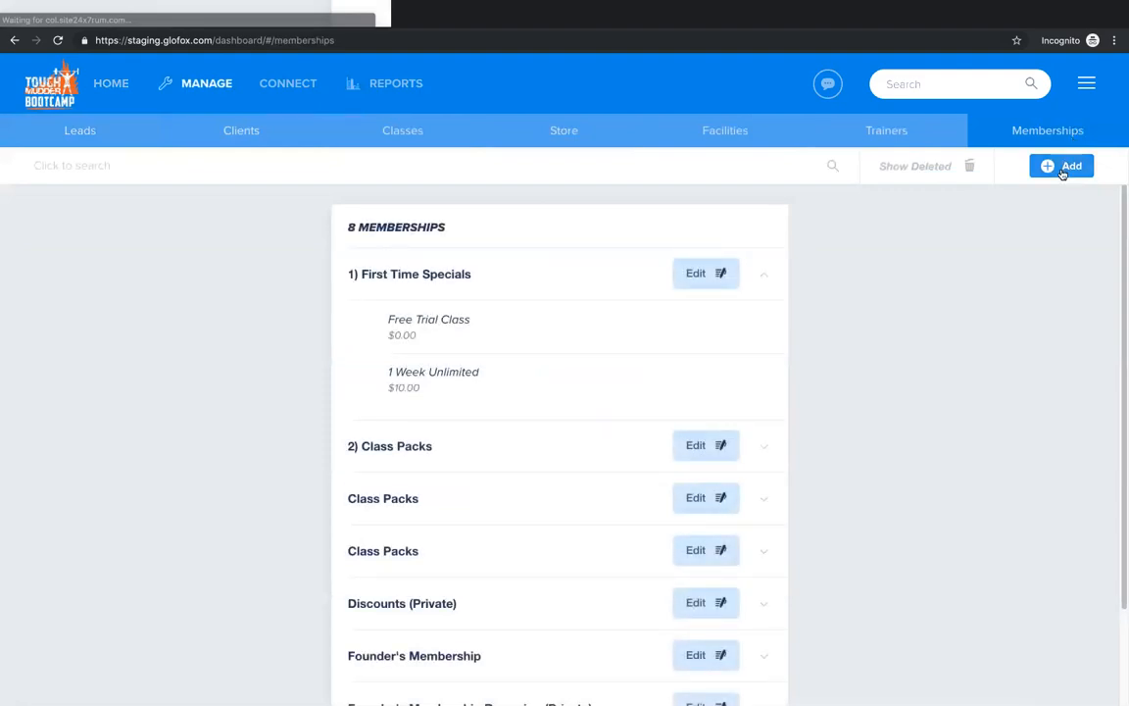
left_click(1063, 168)
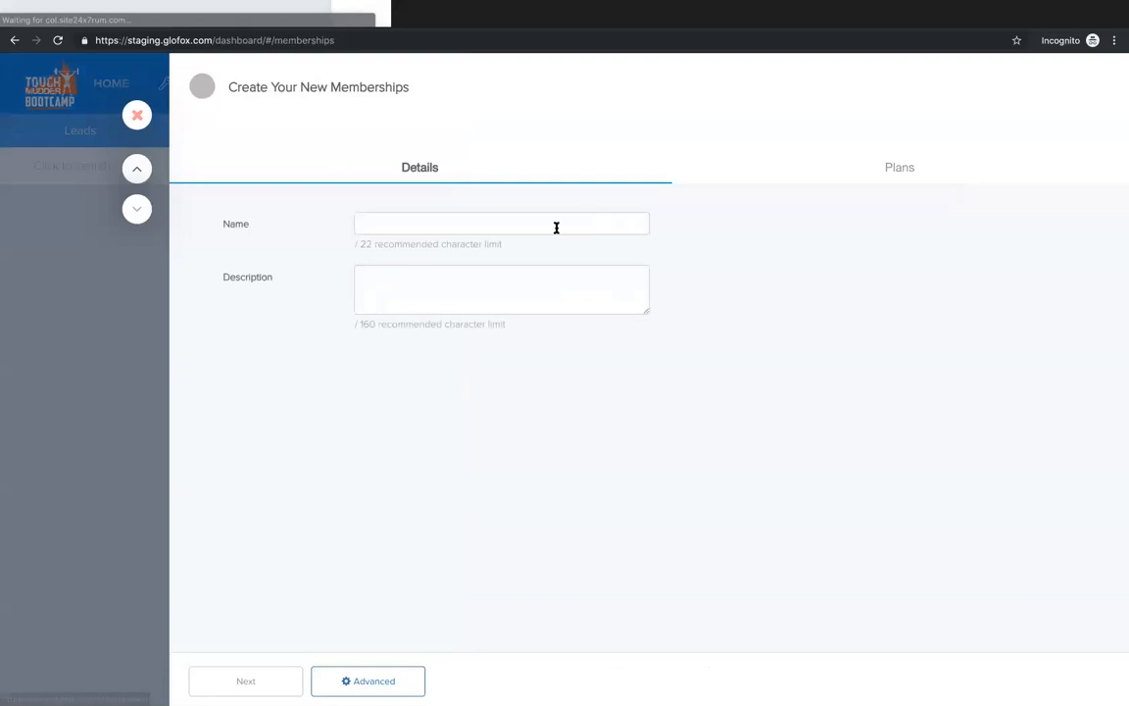
left_click(538, 224)
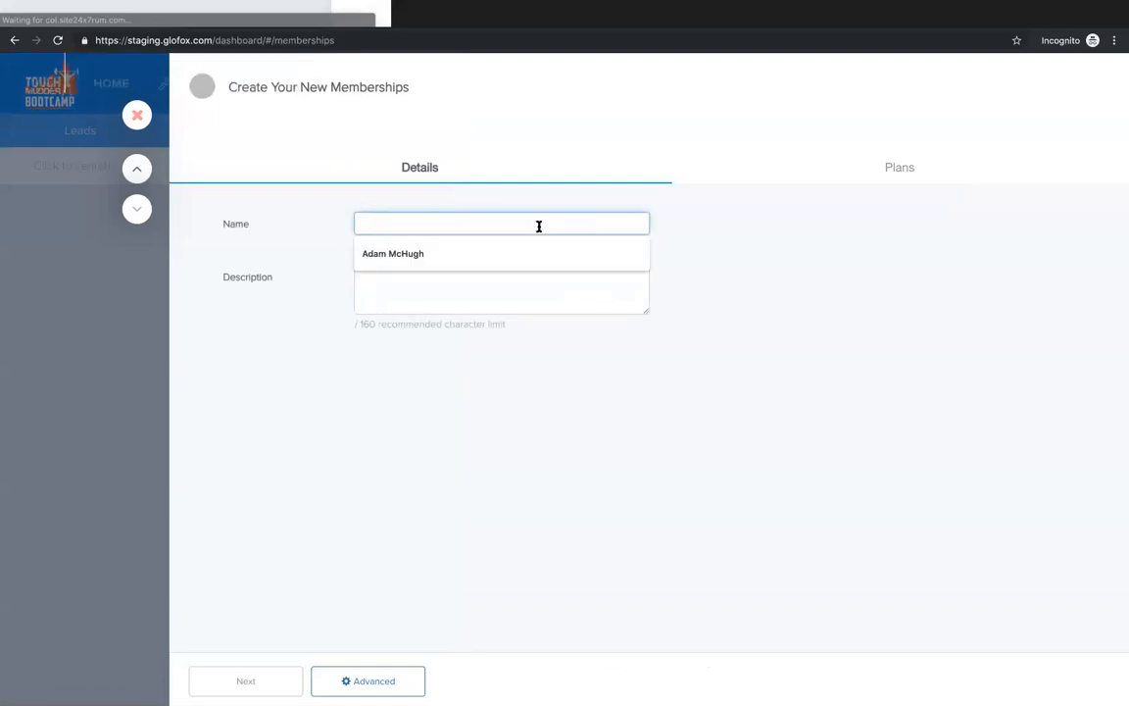
type("Unlimited Membership")
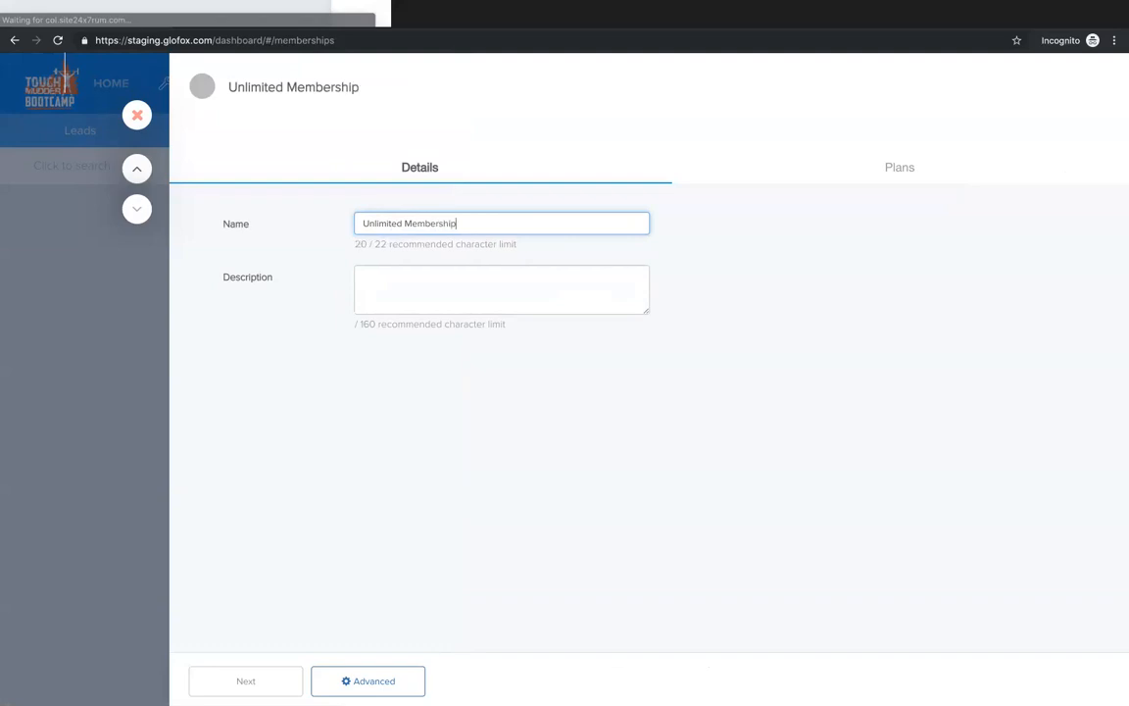
Step: Enter "Unlimited classes!" as the membership's description, correcting the spelling of the first word
left_click(538, 299)
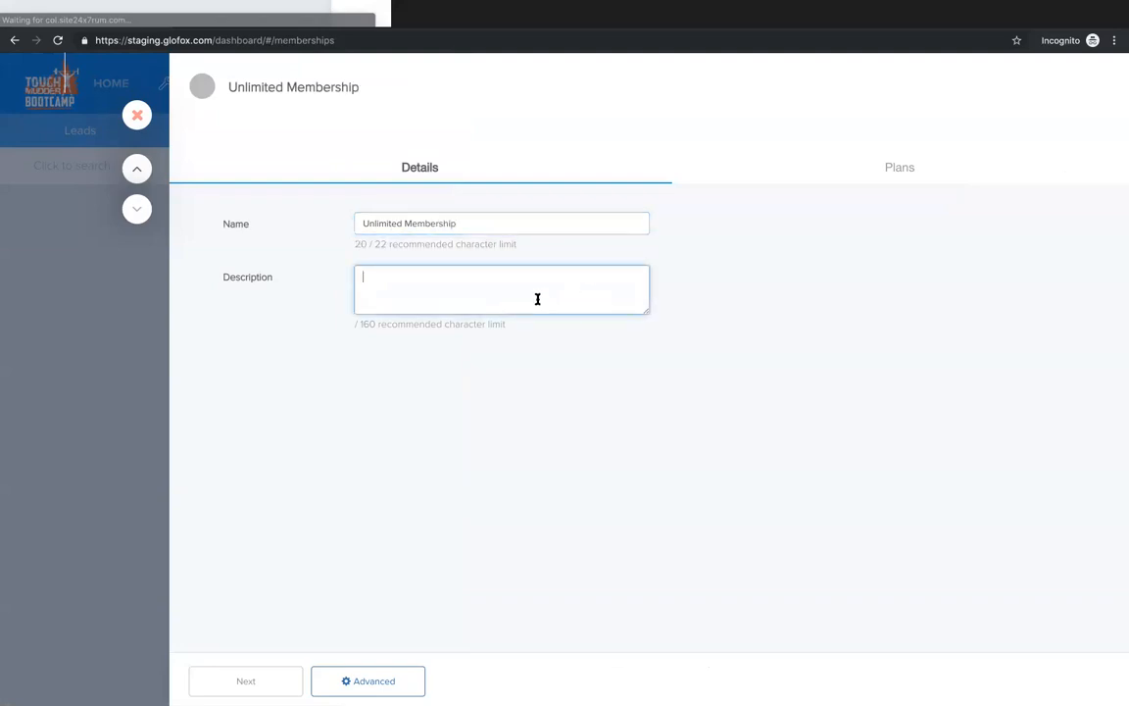
type("Ulimited classes")
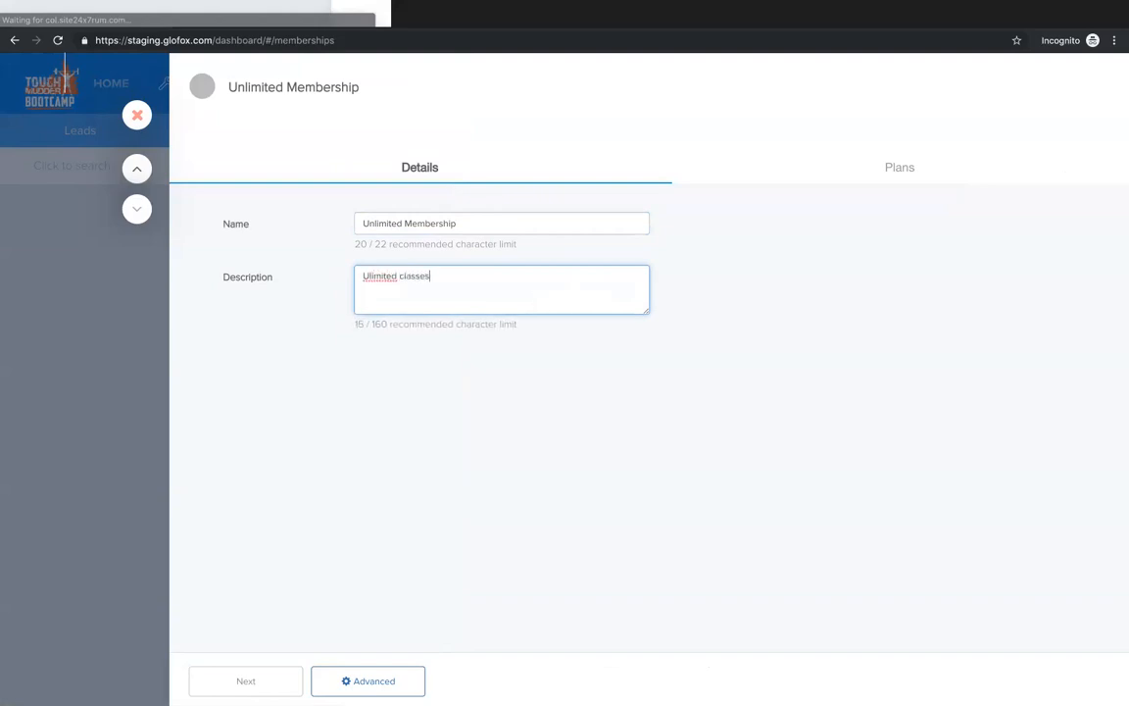
right_click(383, 278)
left_click(428, 287)
type("Un")
left_click(525, 351)
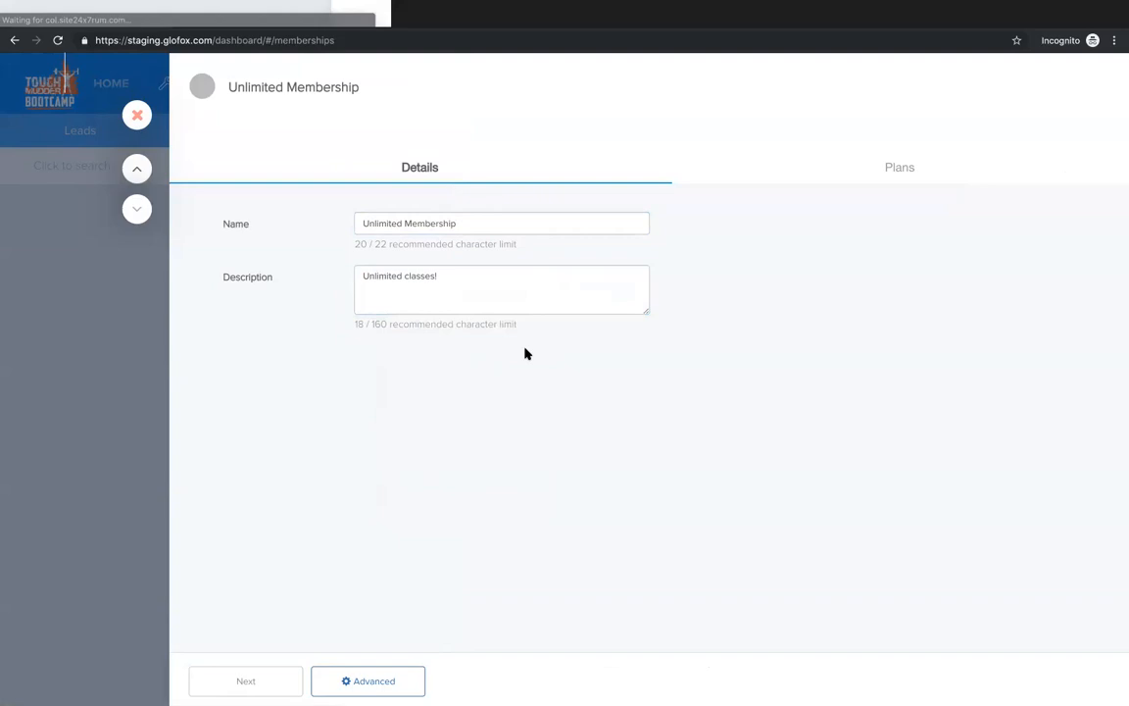
Step: Add two plans to the Unlimited Membership
left_click(898, 168)
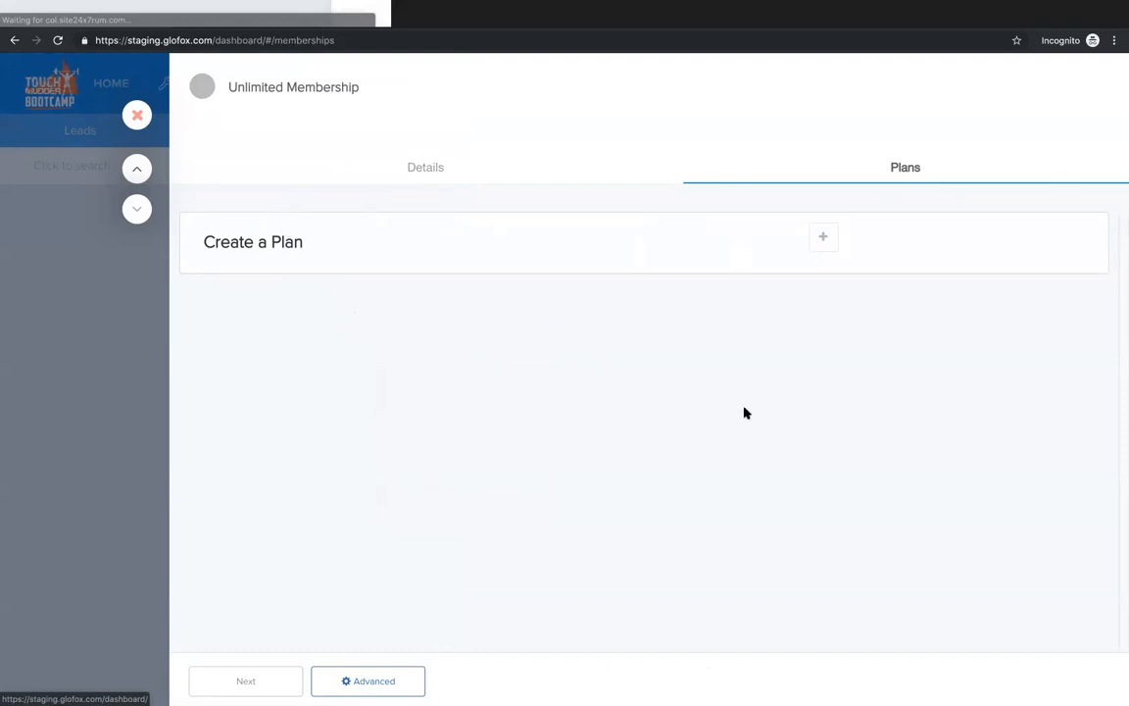
left_click(823, 239)
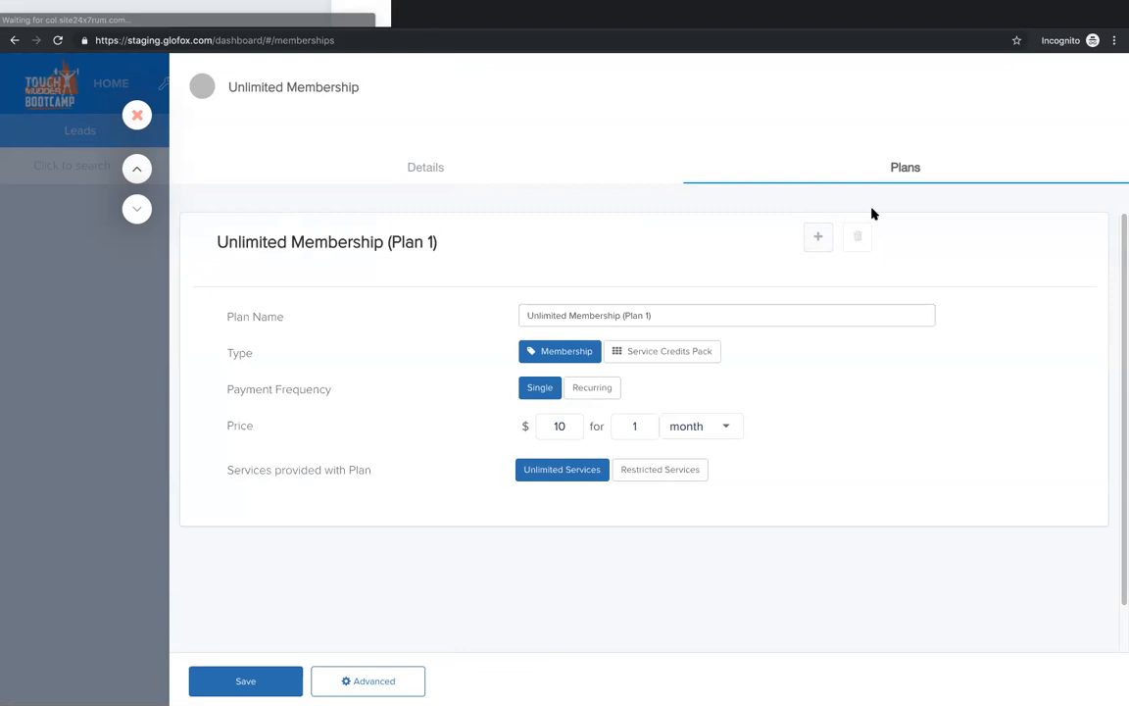
left_click(819, 244)
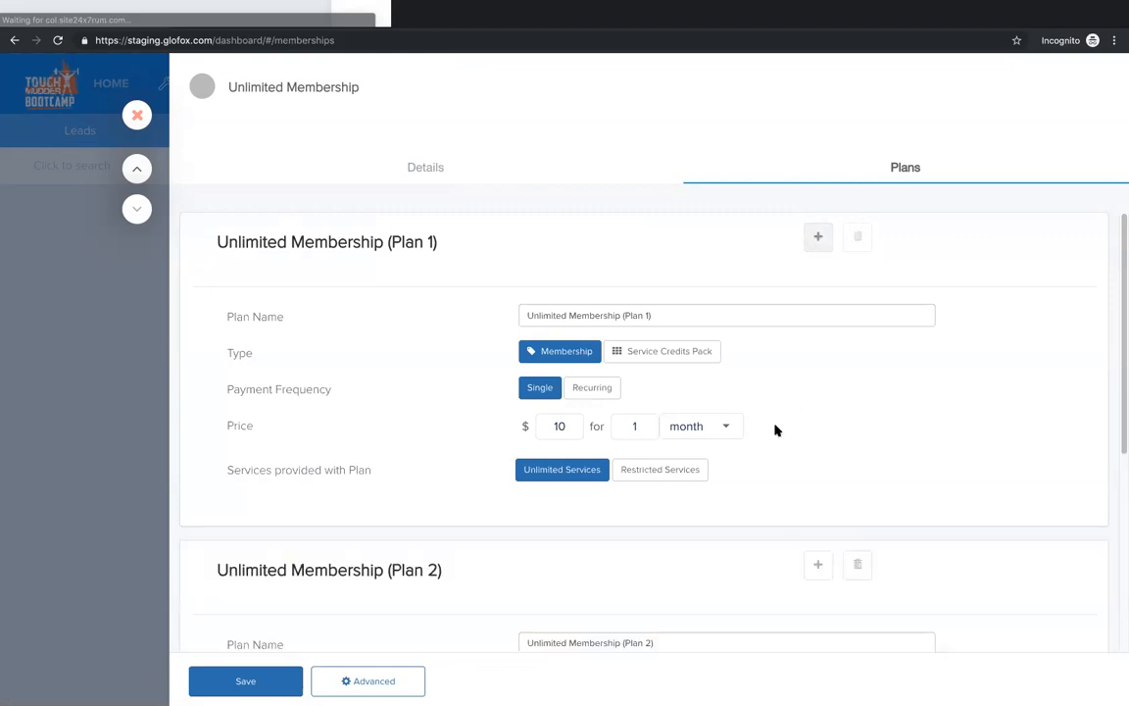
Step: Name the first plan "3 Month" and the second plan "12 Month"
left_click_drag(671, 315, 523, 315)
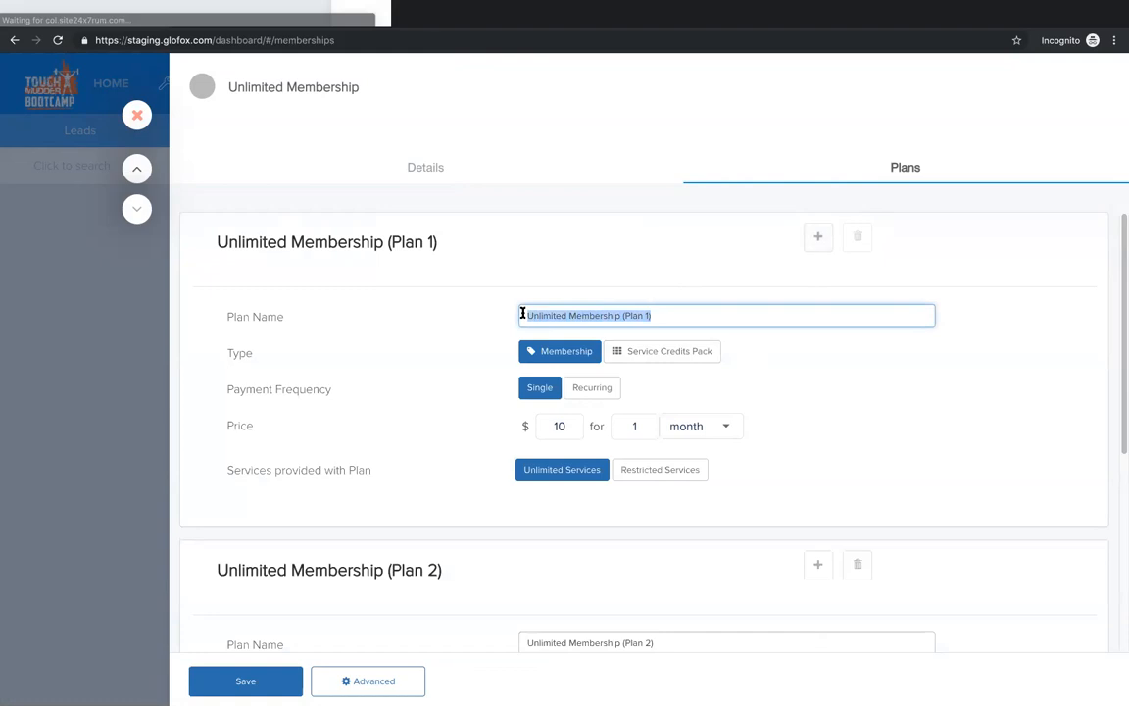
type("3 Month")
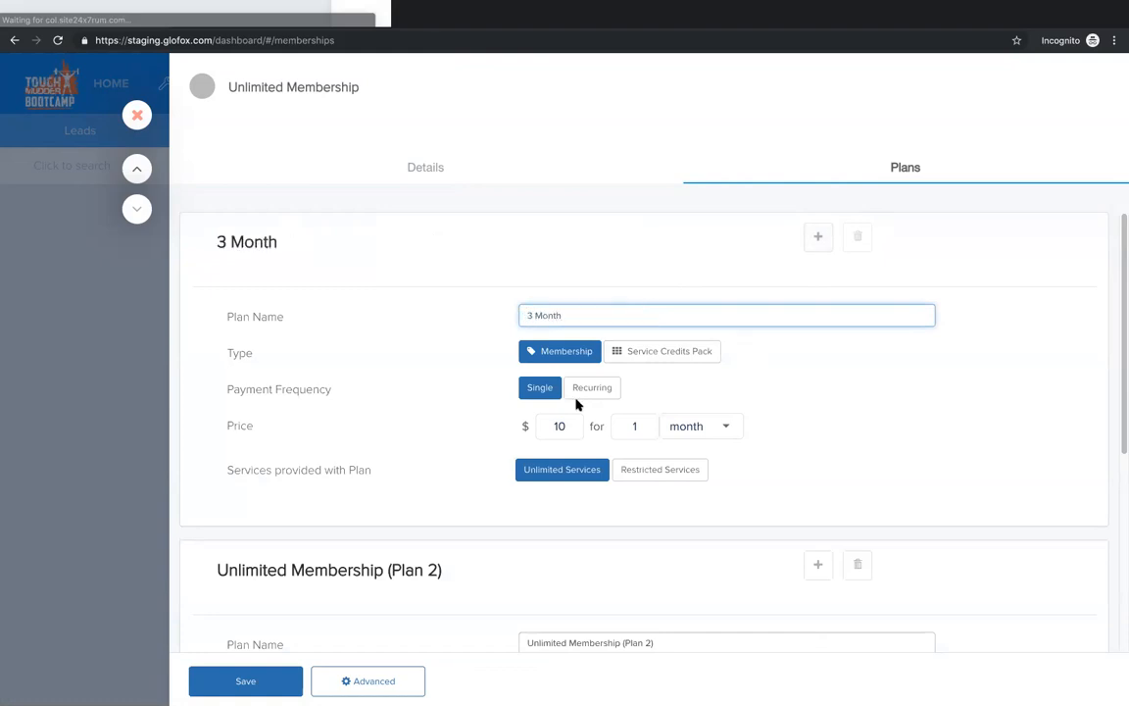
scroll(576, 404, "down", 3)
triple_click(585, 390)
type("12 Month")
scroll(428, 433, "up", 3)
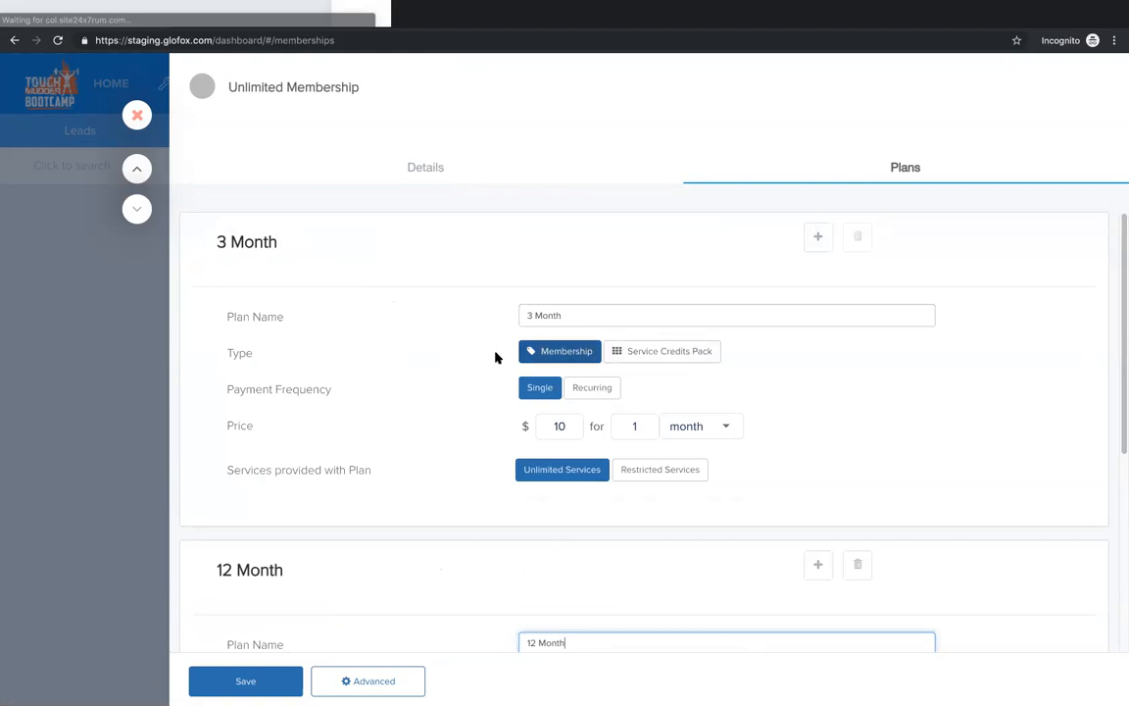
Step: Set the payment frequency of both the 3 Month and 12 Month plans to Recurring
mouse_move(496, 358)
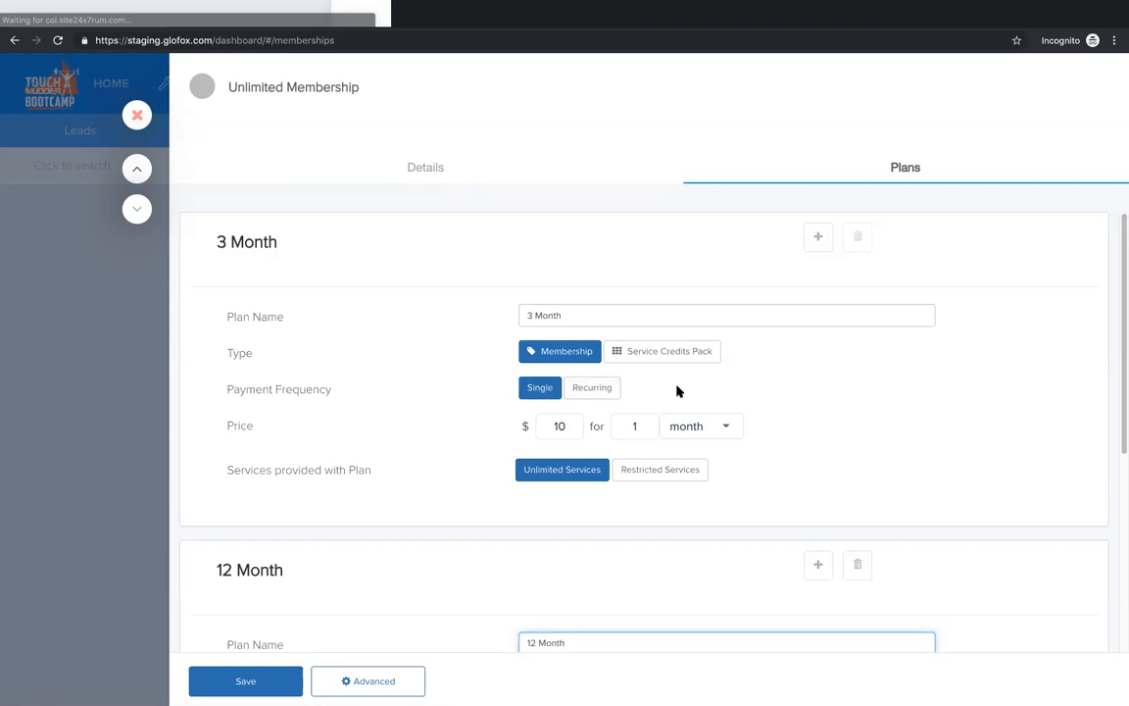
left_click(603, 389)
scroll(473, 438, "down", 4)
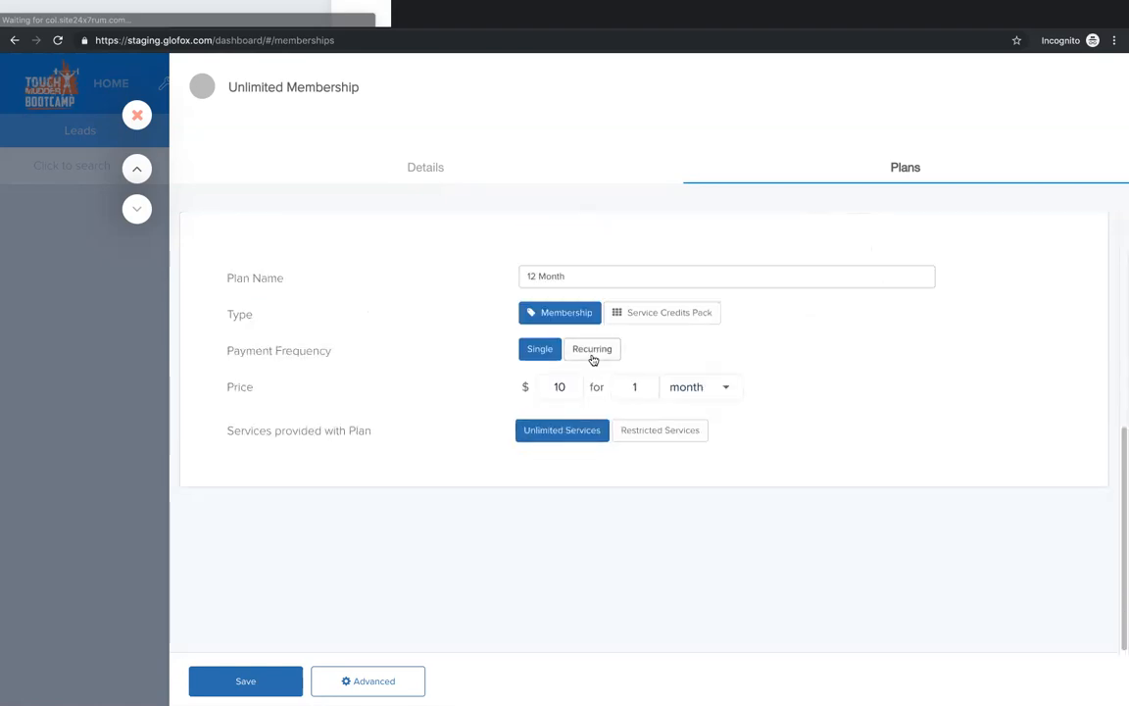
scroll(467, 385, "up", 4)
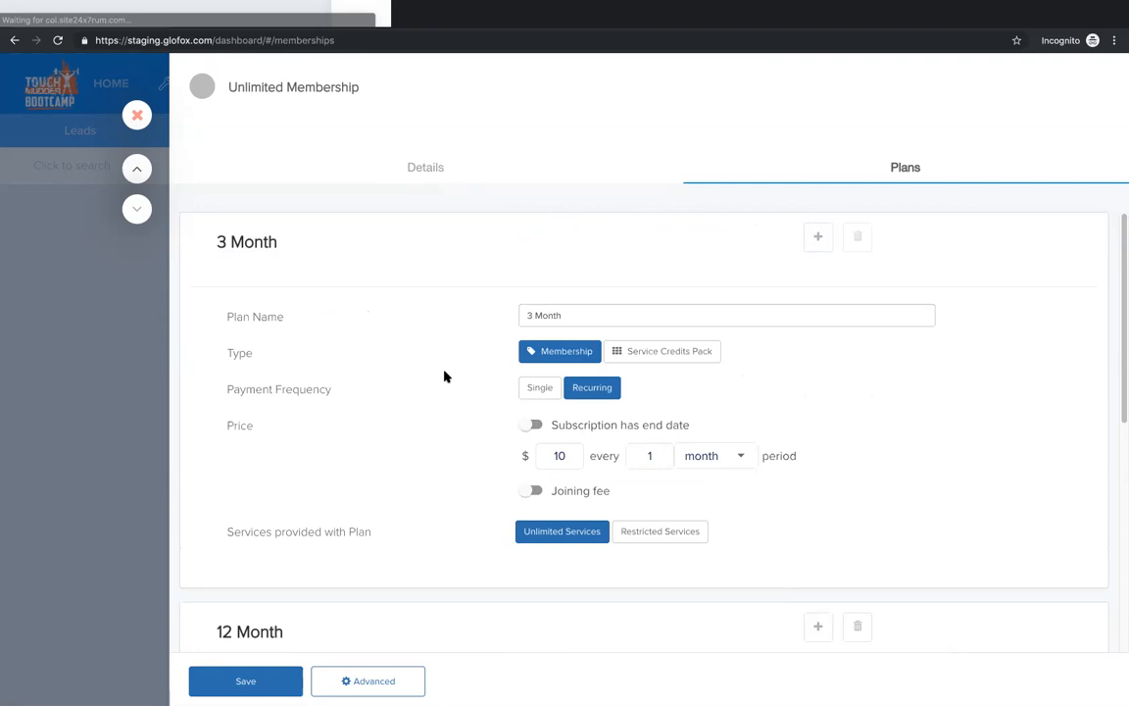
Step: Give the 3 Month plan's subscription an end date and set its price to $100 per period
left_click(526, 422)
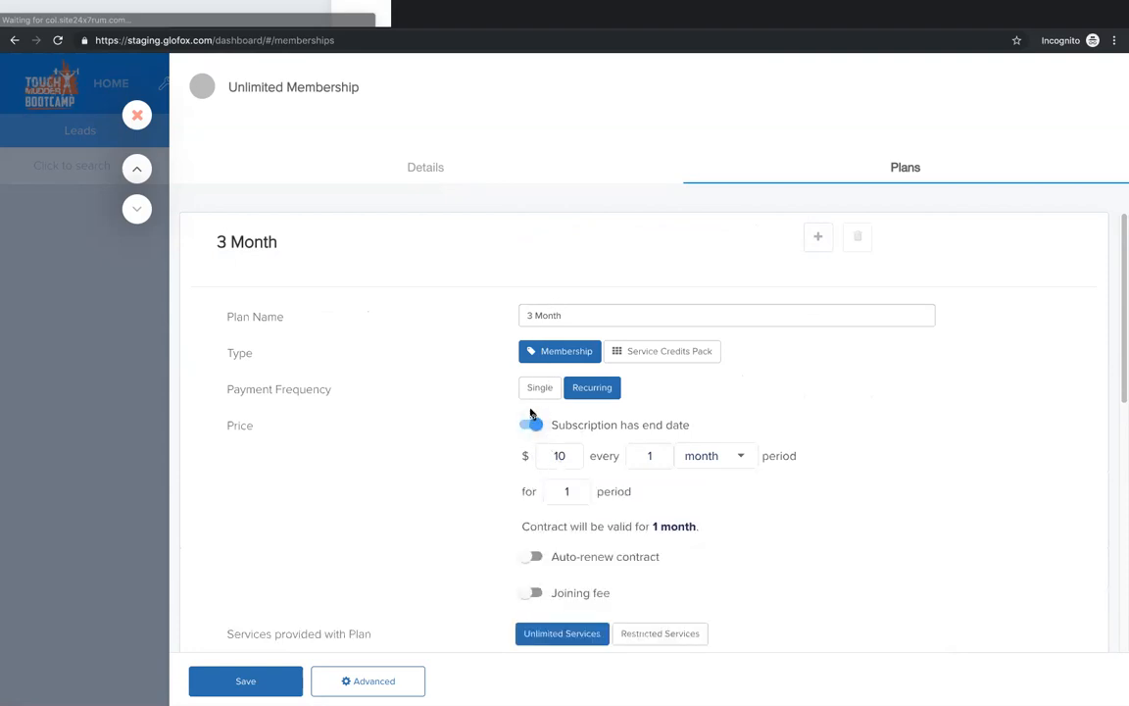
double_click(542, 455)
type("100")
Step: Set the 12 Month plan's price to $80 per period and give its subscription an end date
scroll(378, 533, "down", 6)
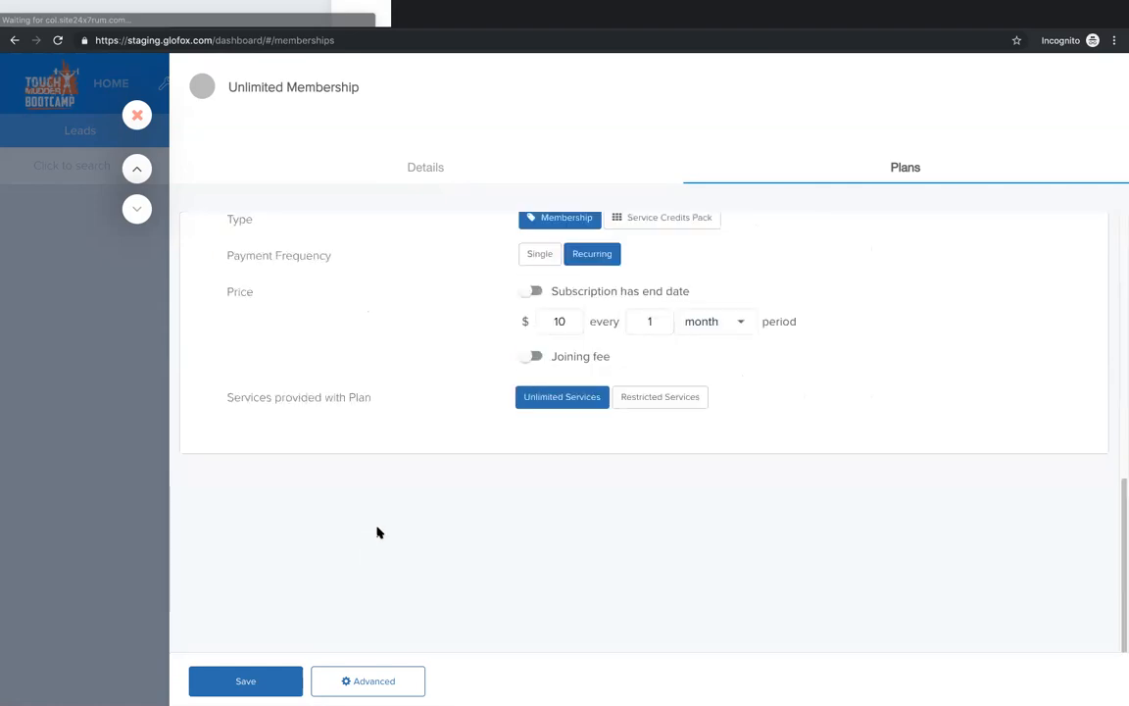
scroll(563, 362, "up", 1)
scroll(563, 363, "up", 1)
double_click(567, 371)
type("80")
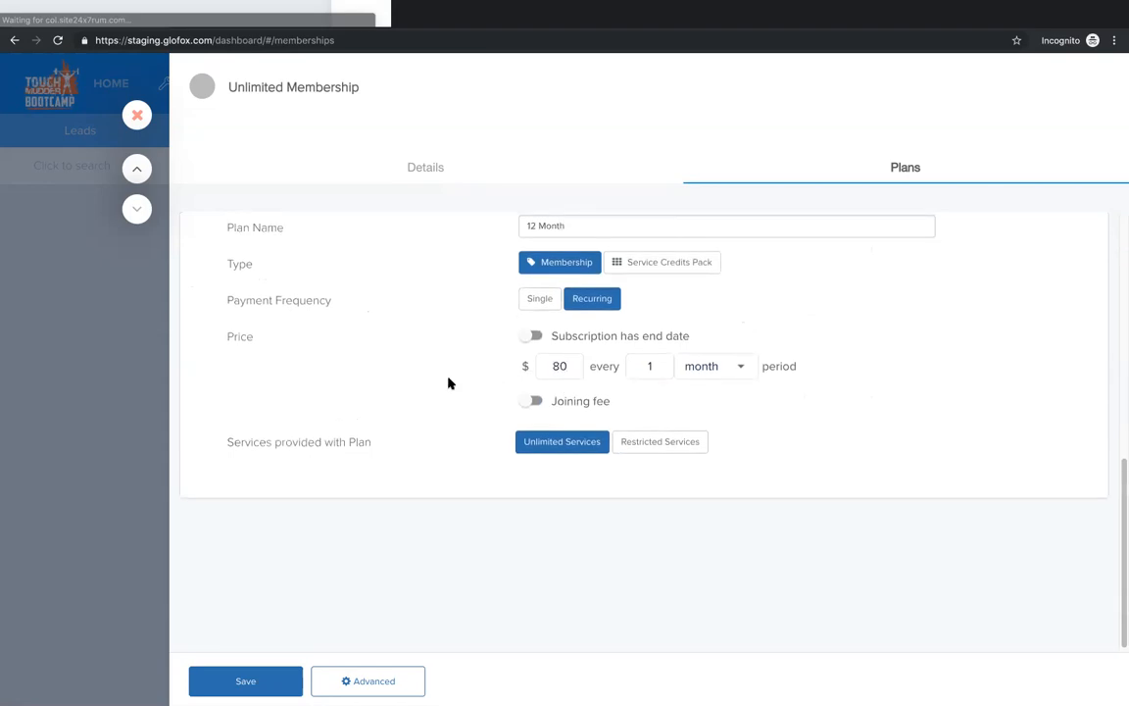
scroll(449, 384, "up", 5)
scroll(449, 383, "down", 5)
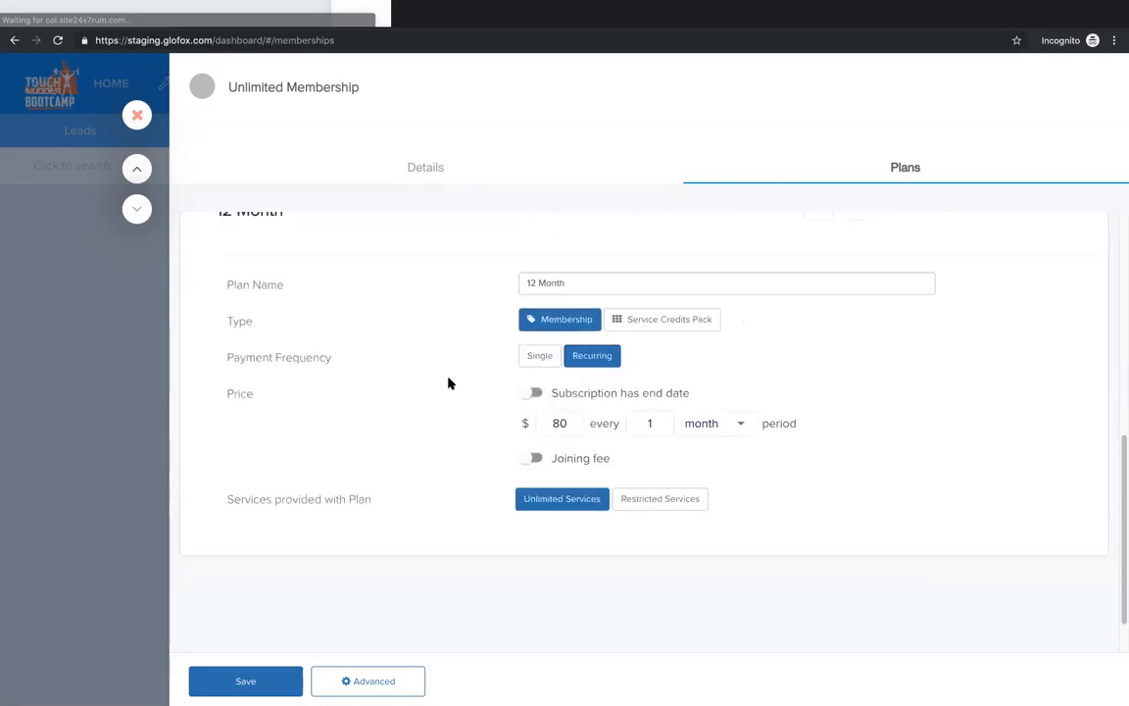
left_click(536, 392)
Step: Set the 3 Month plan's contract to 3 periods, keeping the period unit as month
scroll(449, 392, "up", 4)
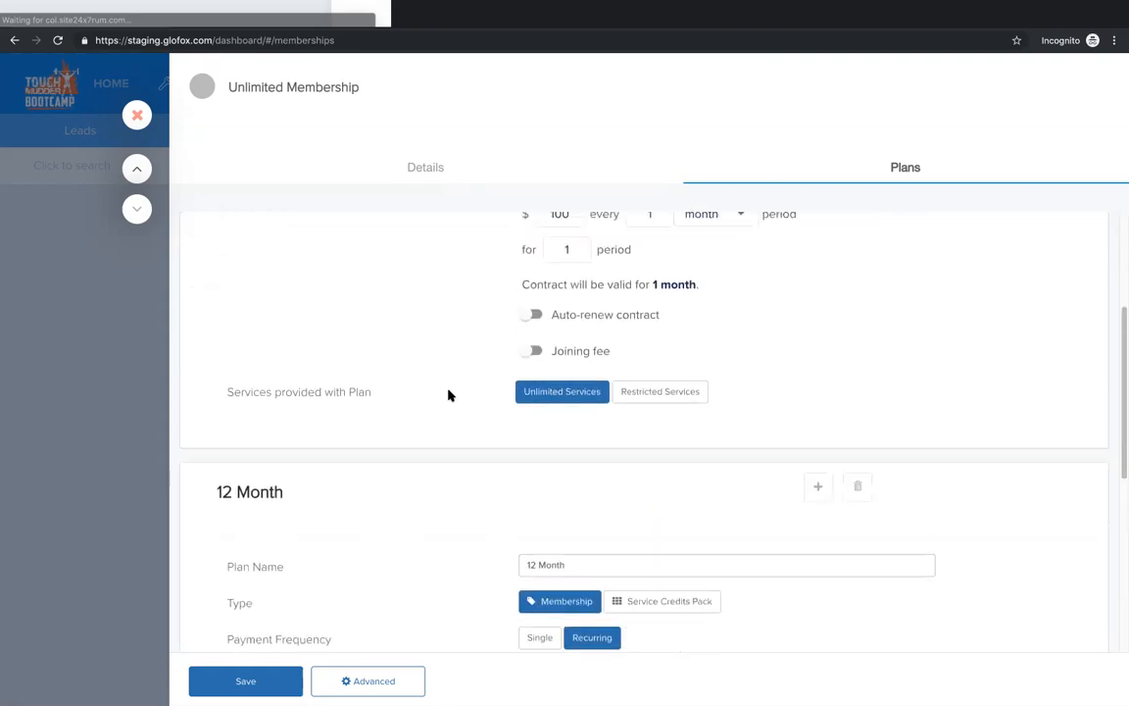
scroll(445, 391, "up", 1)
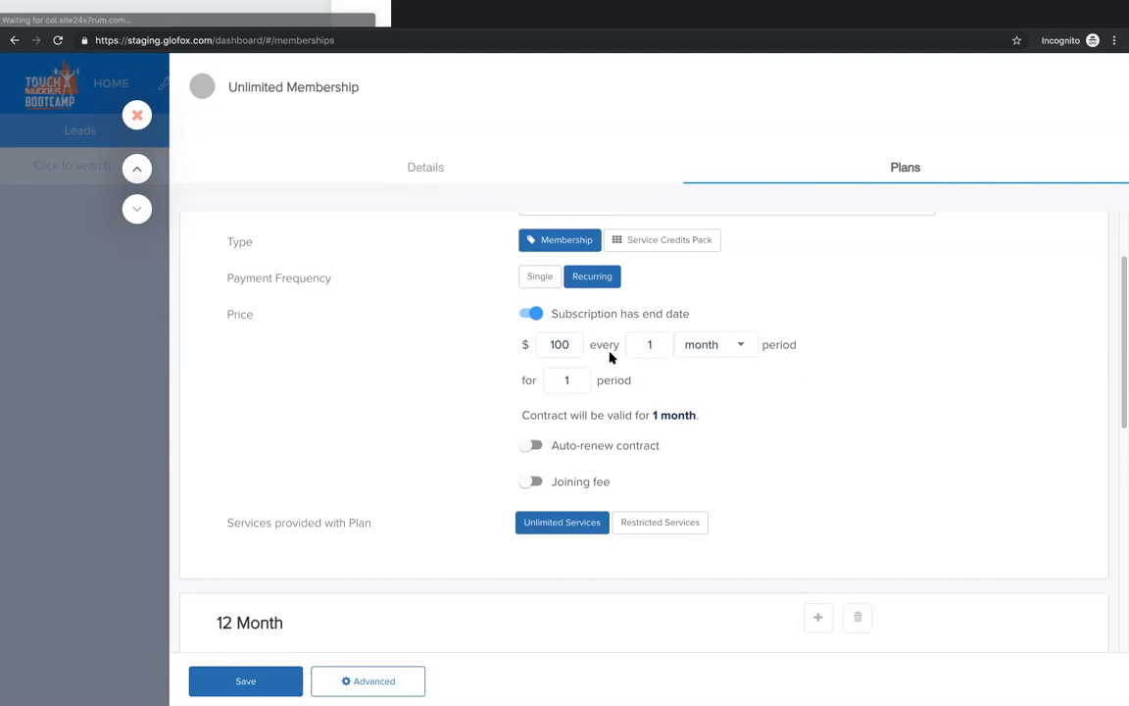
double_click(779, 344)
scroll(471, 386, "up", 2)
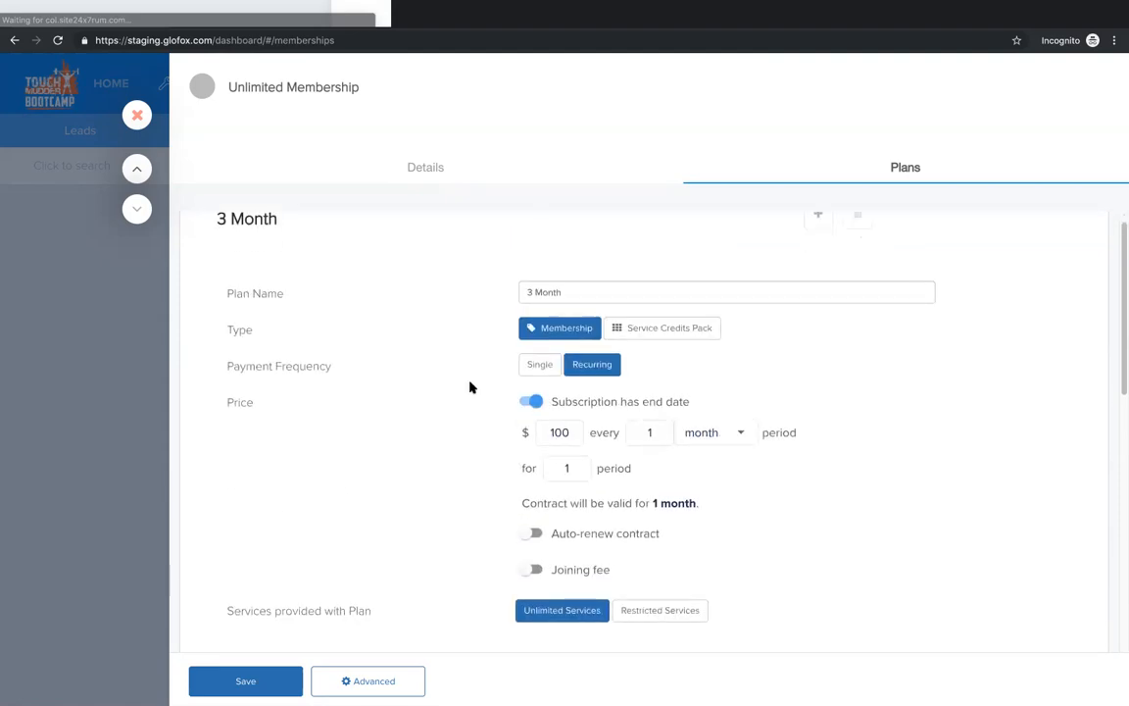
double_click(556, 467)
type("3")
left_click(719, 436)
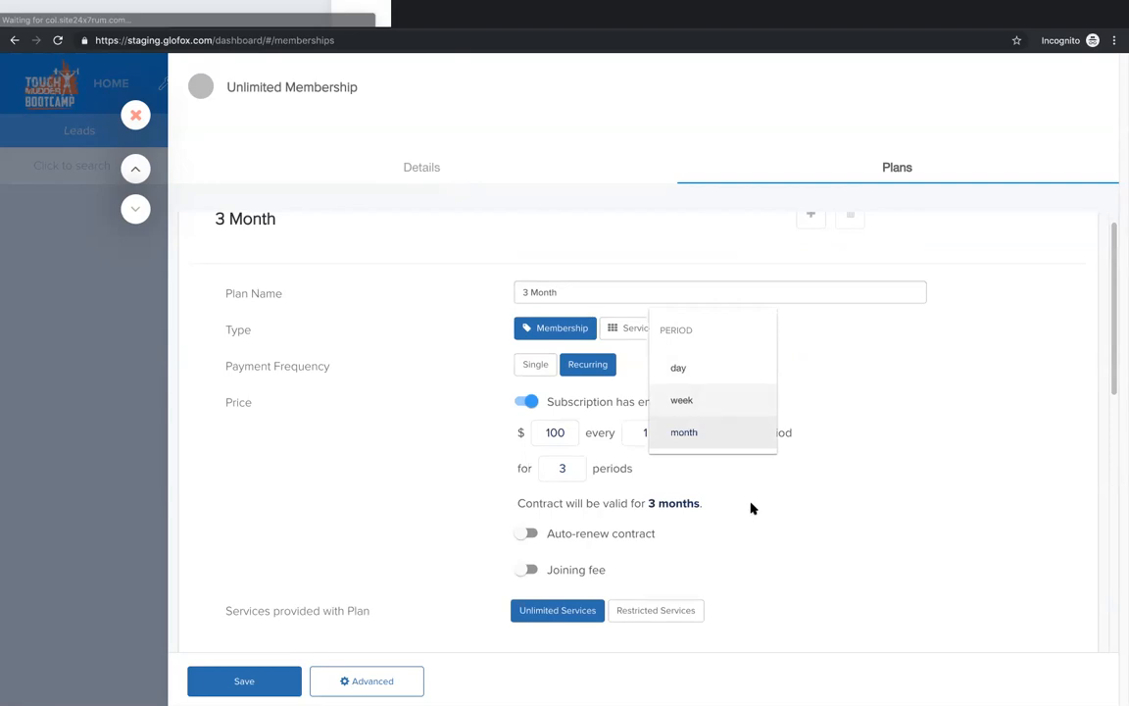
left_click(455, 449)
scroll(436, 451, "down", 7)
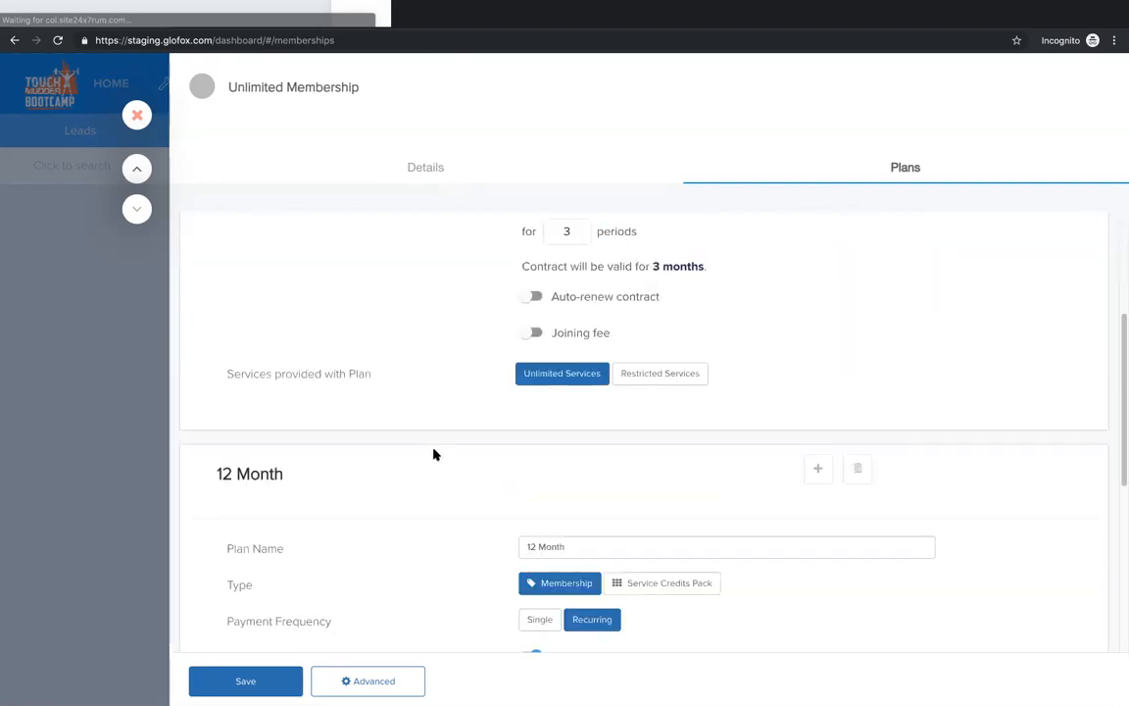
left_click(524, 321)
scroll(499, 323, "up", 2)
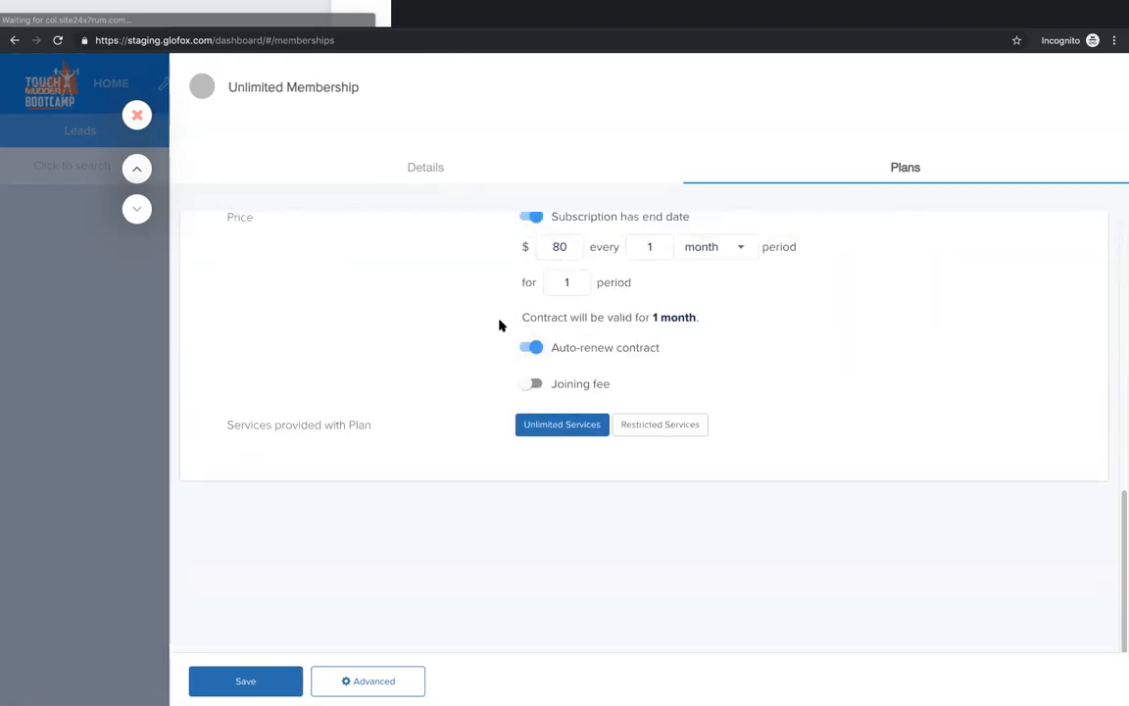
left_click(537, 432)
Step: Set the 12 Month plan's contract to 12 periods
left_click(565, 368)
type("12")
scroll(470, 370, "up", 5)
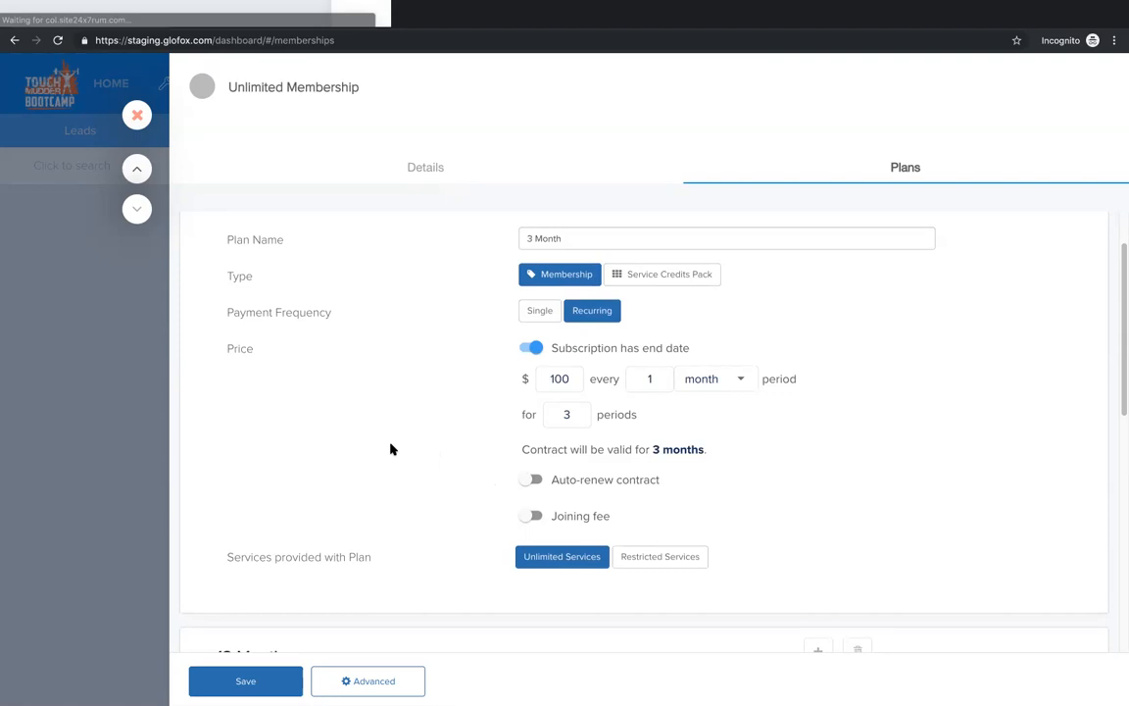
Step: Enable contract auto-renewal for both the 3 Month and 12 Month plans
left_click(526, 478)
scroll(449, 447, "down", 3)
scroll(450, 447, "down", 2)
left_click(533, 440)
scroll(454, 429, "up", 6)
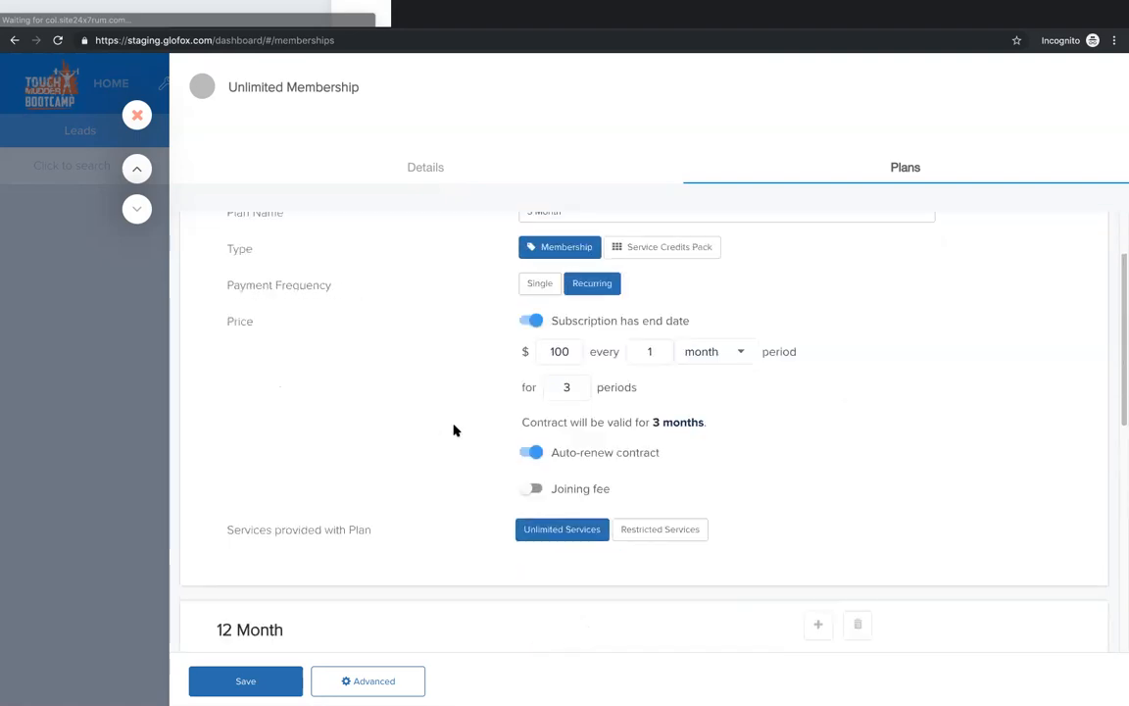
Step: Try a $50 joining fee on the 3 Month plan, and switch the joining fee back off
scroll(454, 430, "down", 3)
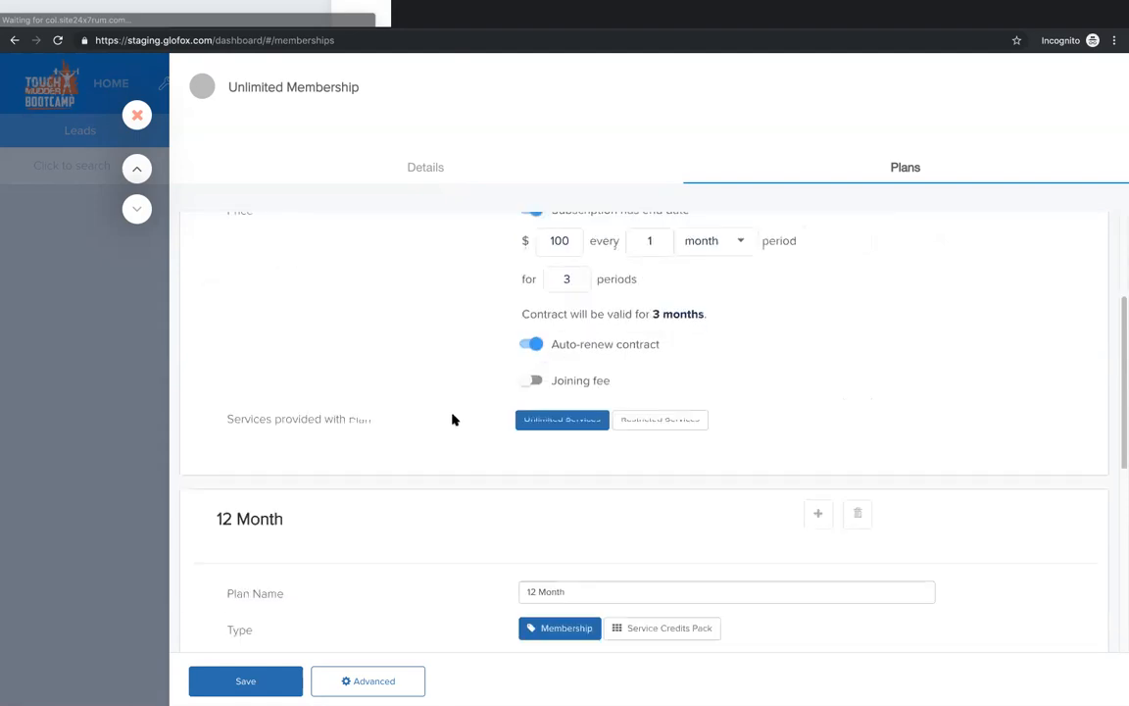
scroll(454, 429, "up", 2)
left_click(530, 489)
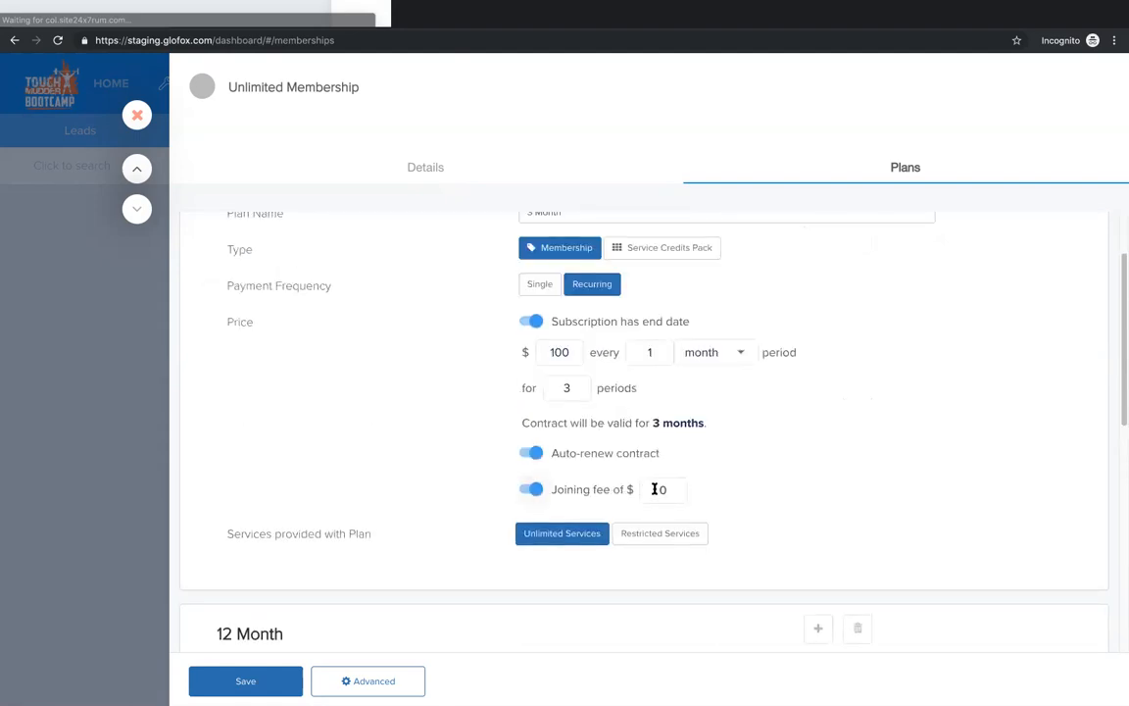
double_click(655, 489)
type("50")
double_click(563, 352)
left_click_drag(677, 492, 658, 490)
left_click(327, 422)
left_click(532, 488)
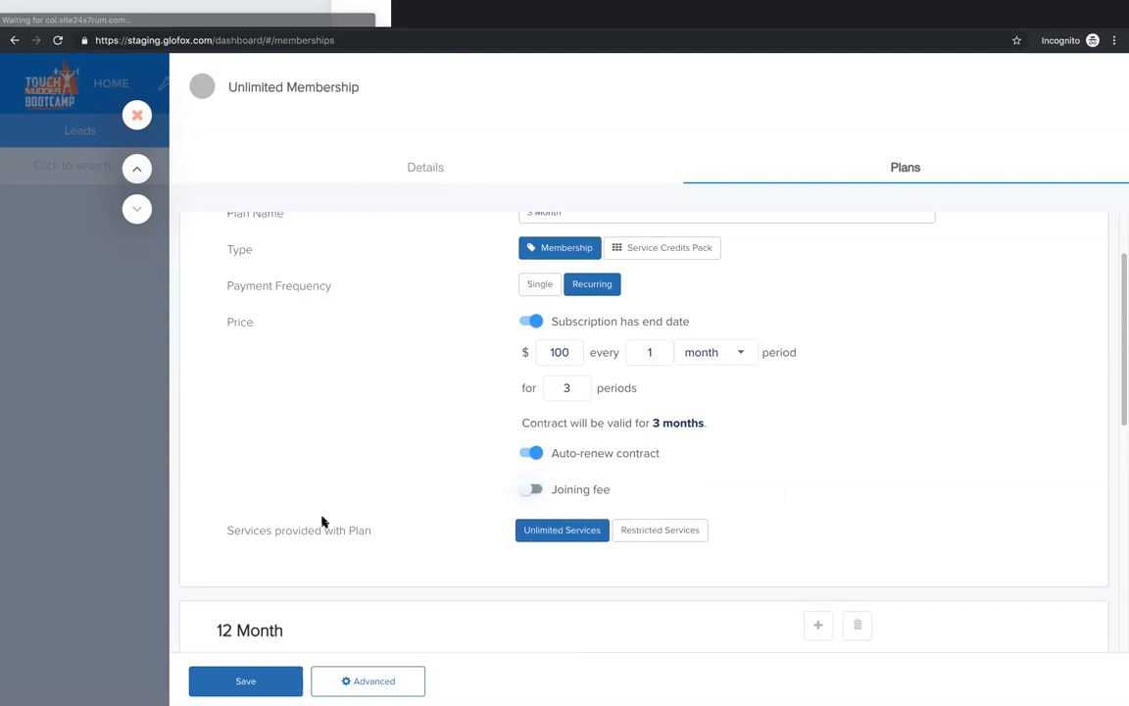
Step: Try restricted services with 8 Classes credits on the 3 Month plan, and switch it back to unlimited services
scroll(451, 521, "up", 1)
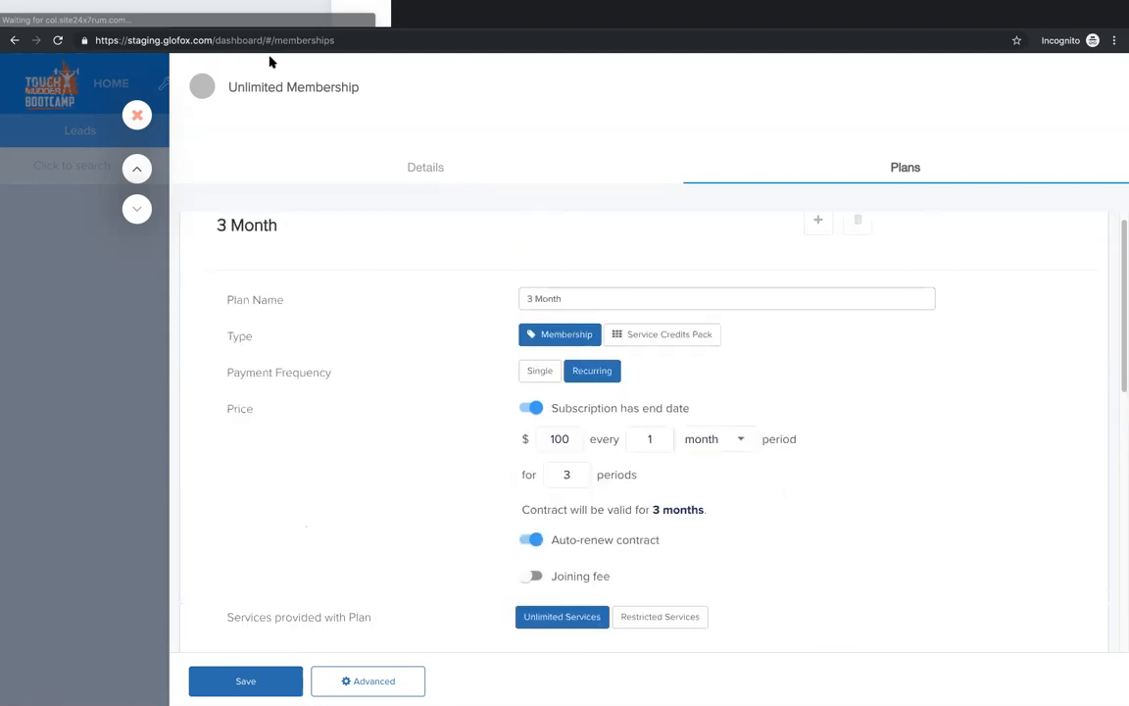
scroll(494, 542, "down", 1)
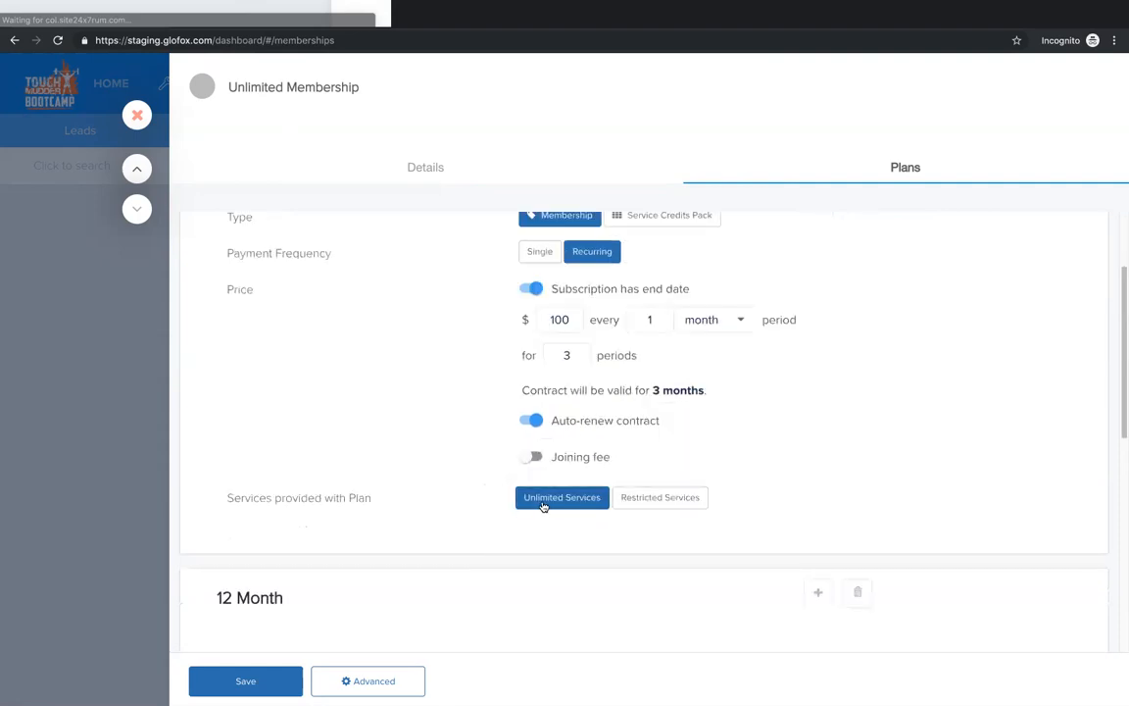
left_click(664, 499)
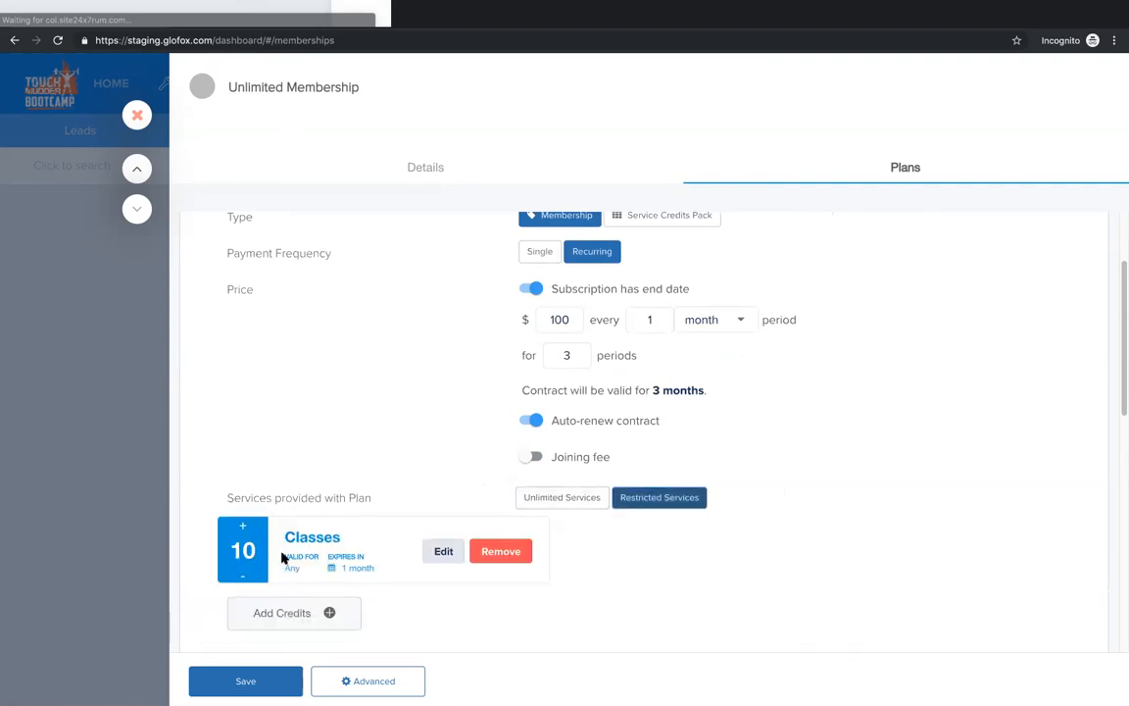
left_click(245, 575)
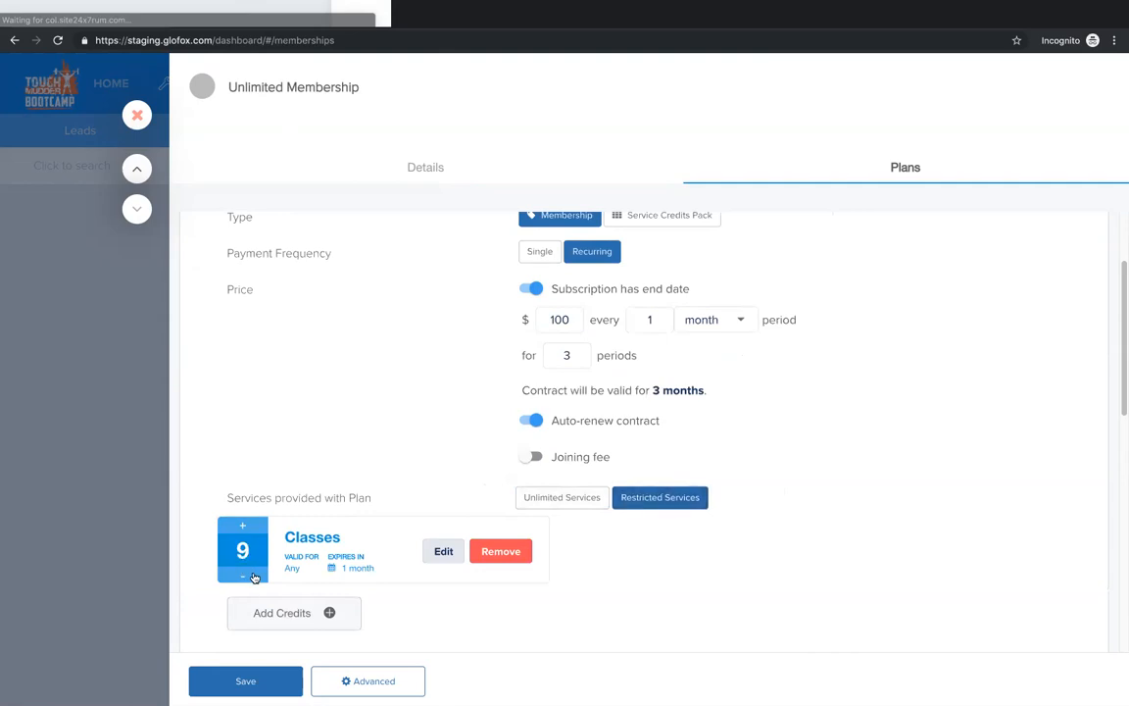
left_click(246, 576)
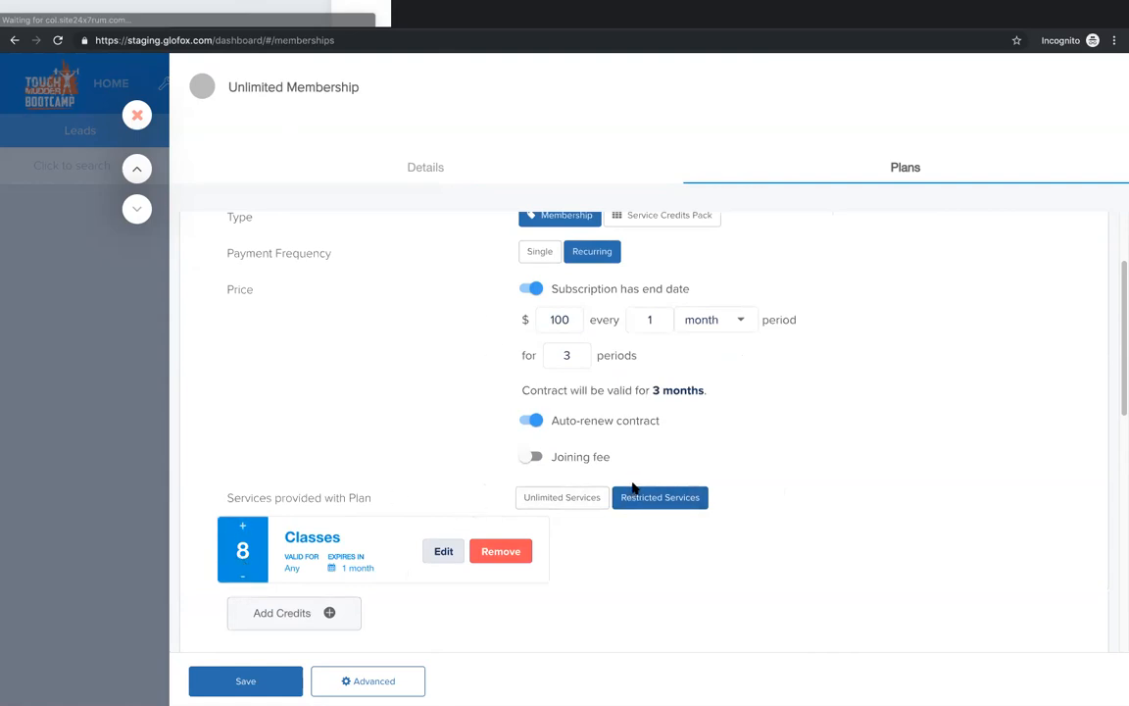
left_click(558, 500)
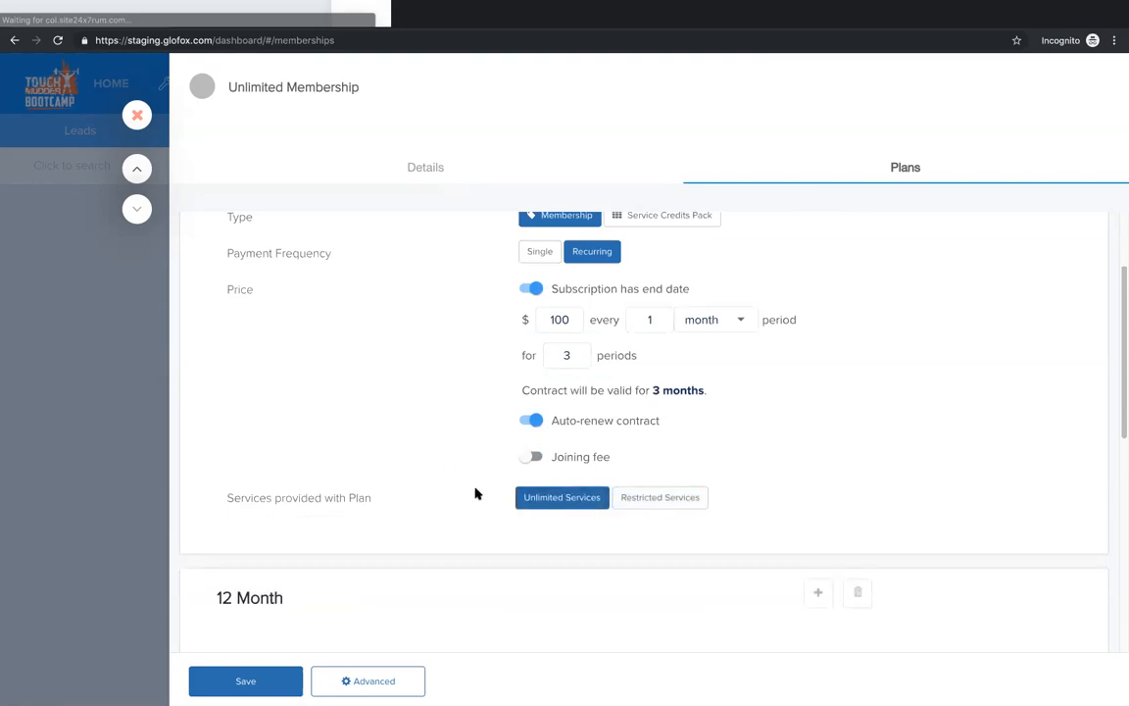
Step: Show the advanced plan options and try charging the 3 Month plan on the 1st of every month, switching that option back off
scroll(466, 449, "down", 4)
scroll(466, 445, "up", 5)
scroll(464, 444, "down", 1)
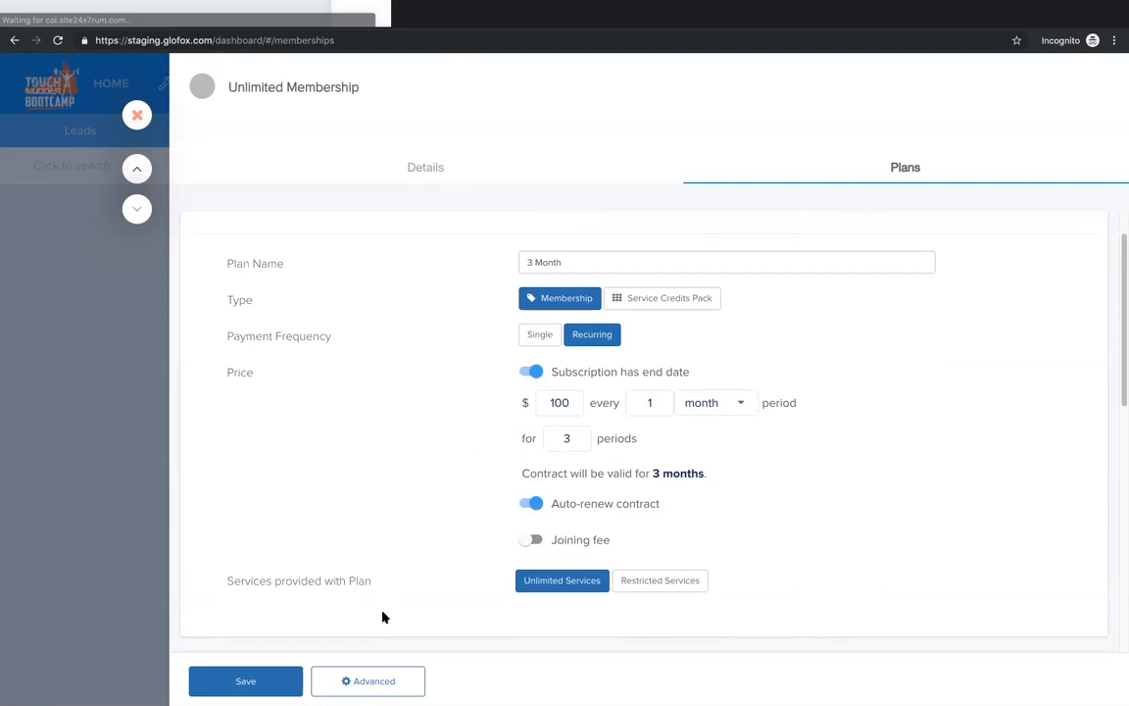
left_click(390, 684)
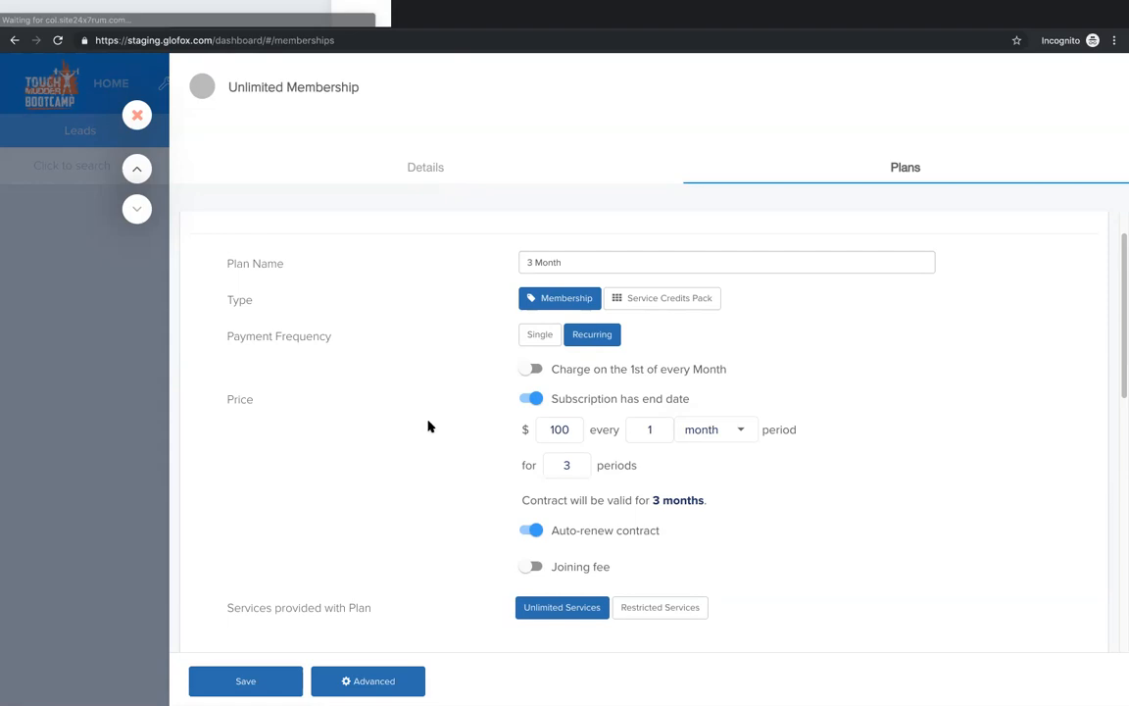
left_click(532, 370)
mouse_move(436, 412)
left_click_drag(575, 428, 544, 429)
left_click(466, 468)
left_click(522, 370)
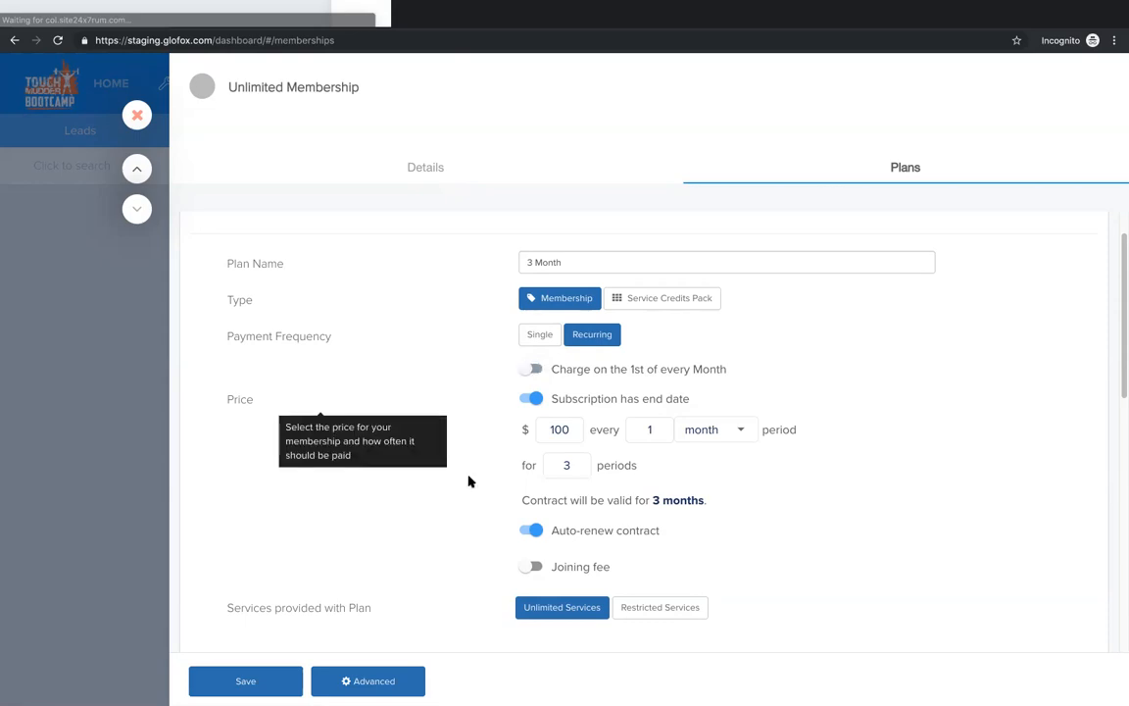
Step: Save the Unlimited Membership with its 3 Month and 12 Month plans
scroll(487, 496, "down", 10)
scroll(477, 496, "up", 10)
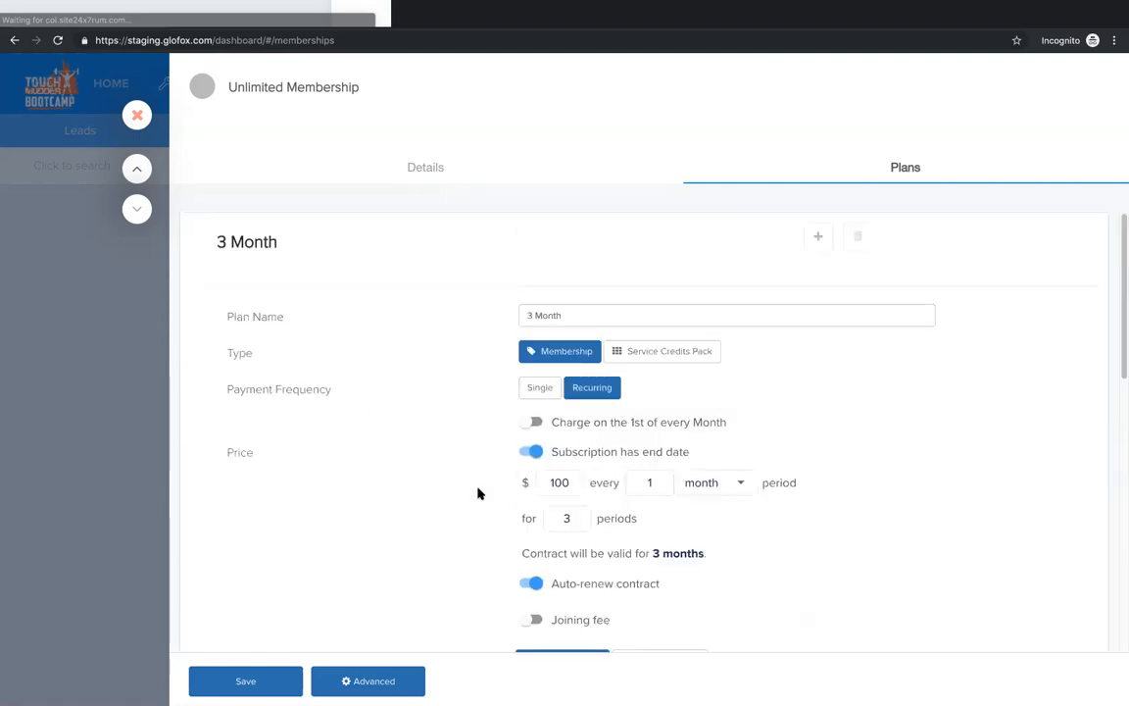
left_click(246, 681)
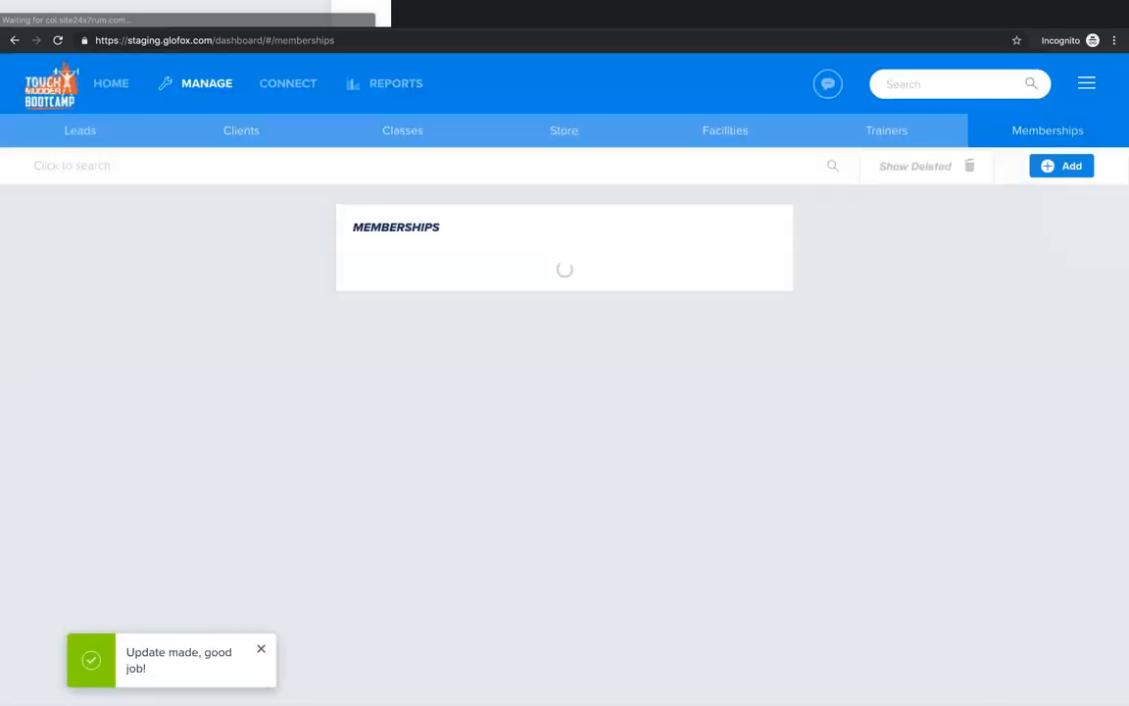
Step: Expand Unlimited Membership in the memberships list to review its plans and their prices
scroll(579, 500, "down", 3)
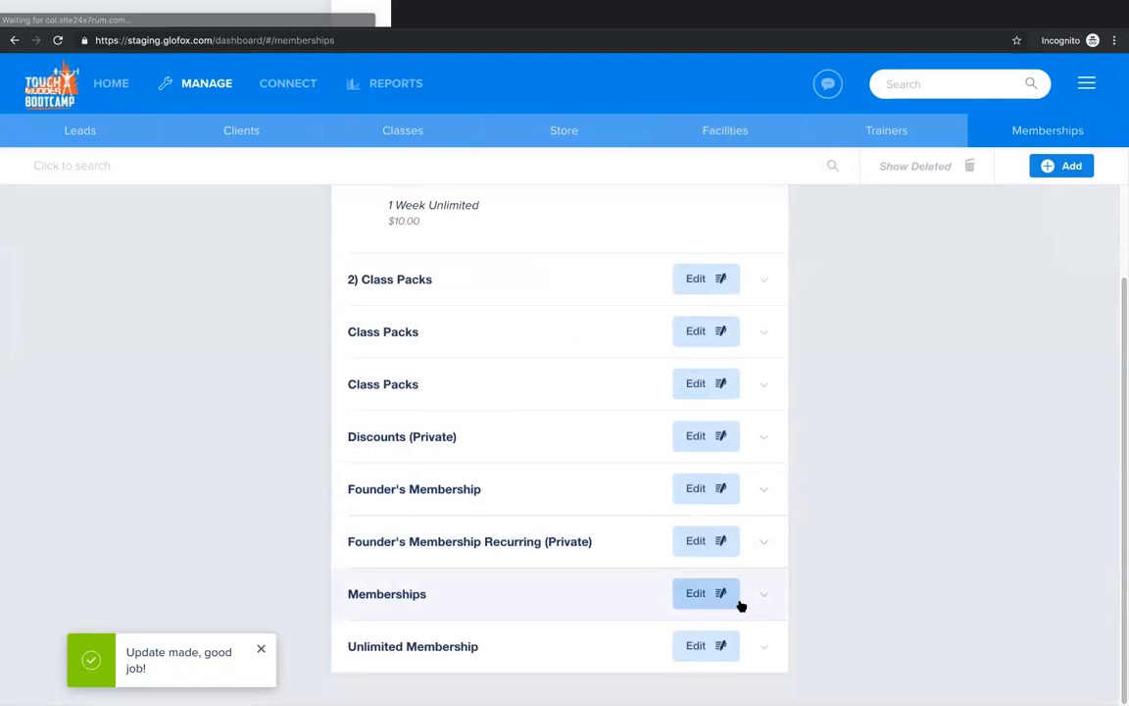
left_click(762, 644)
scroll(494, 640, "down", 2)
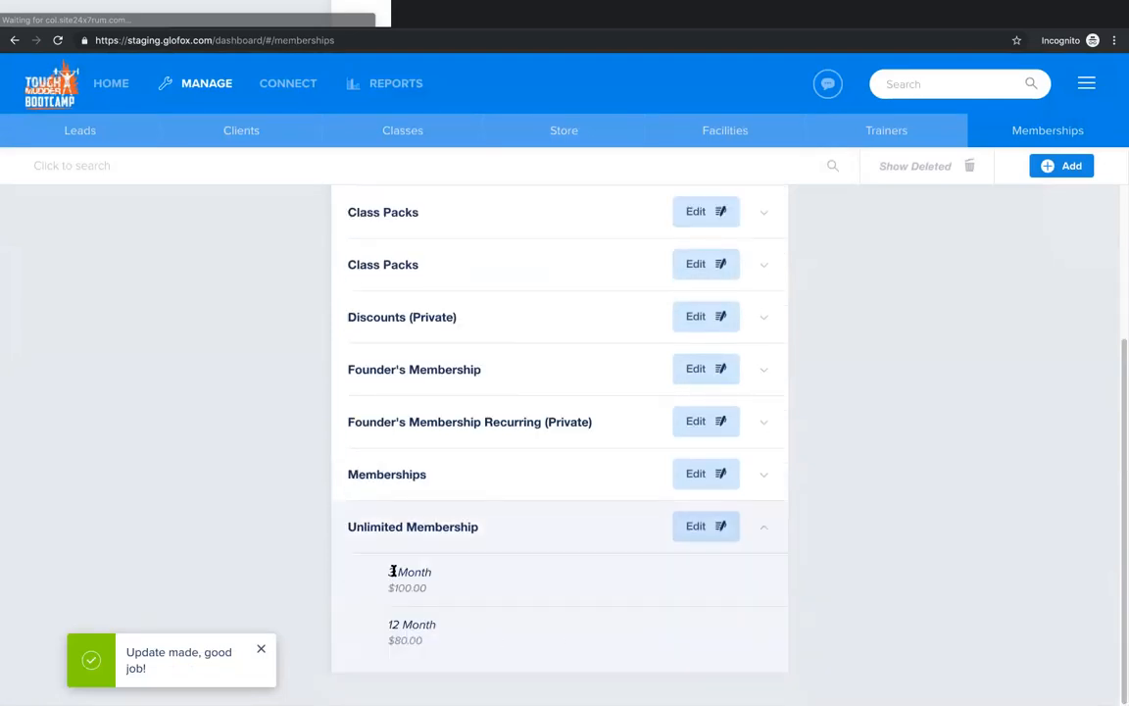